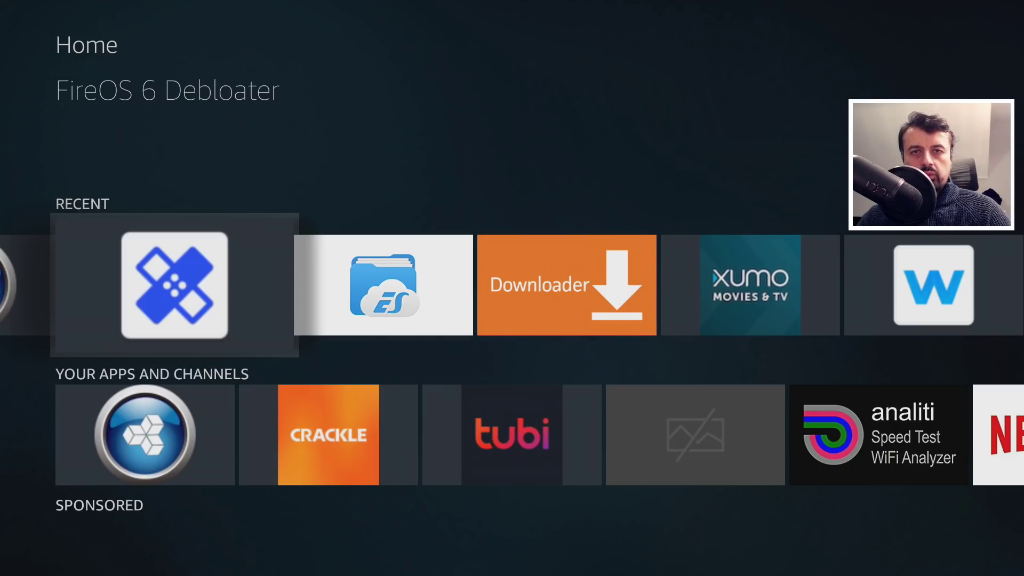
- Launch the FireOS 6 Debloater from the Home screen's Recent row
{"action": "key", "text": "Return"}
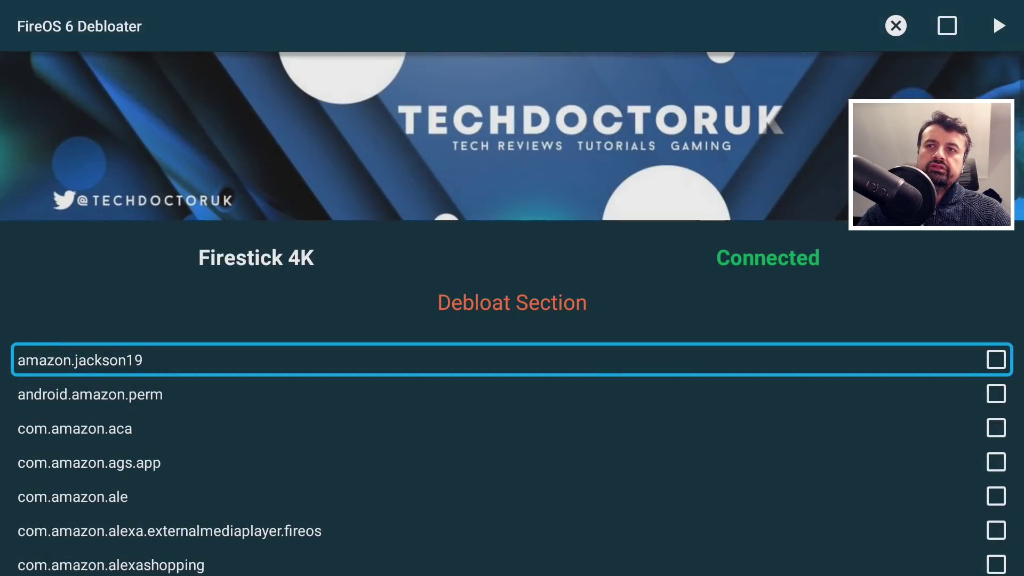
- Tick every package with select-all and review the list down to com.amazon.device.logmanager
{"action": "key", "text": "Down"}
{"action": "key", "text": "Down"}
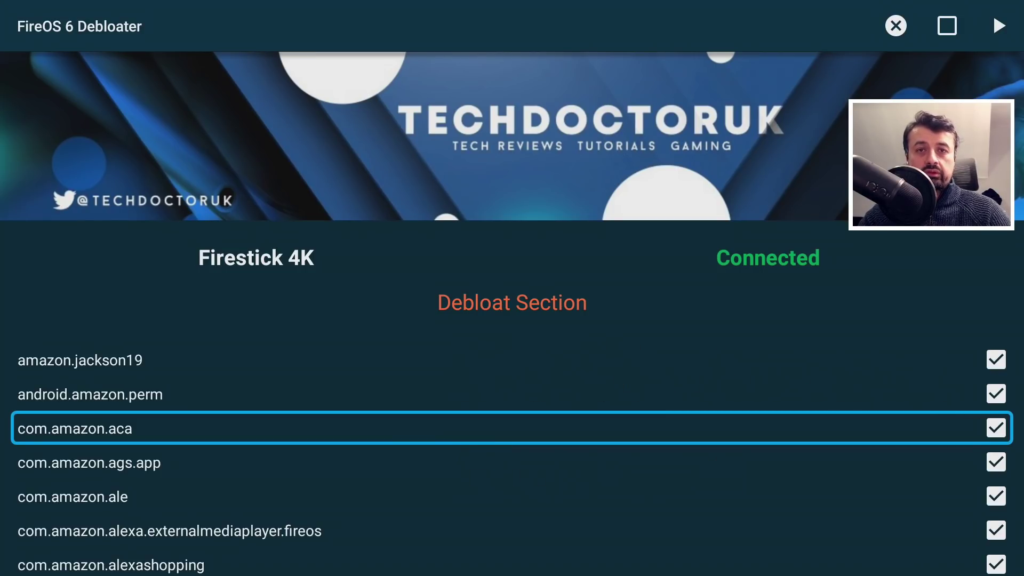
{"action": "key", "text": "Down"}
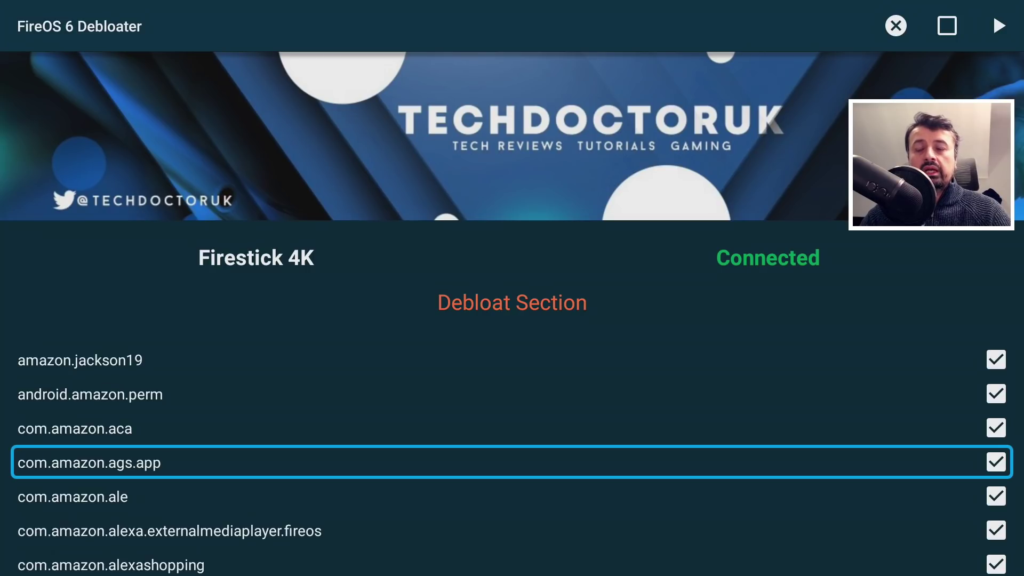
{"action": "key", "text": "Down"}
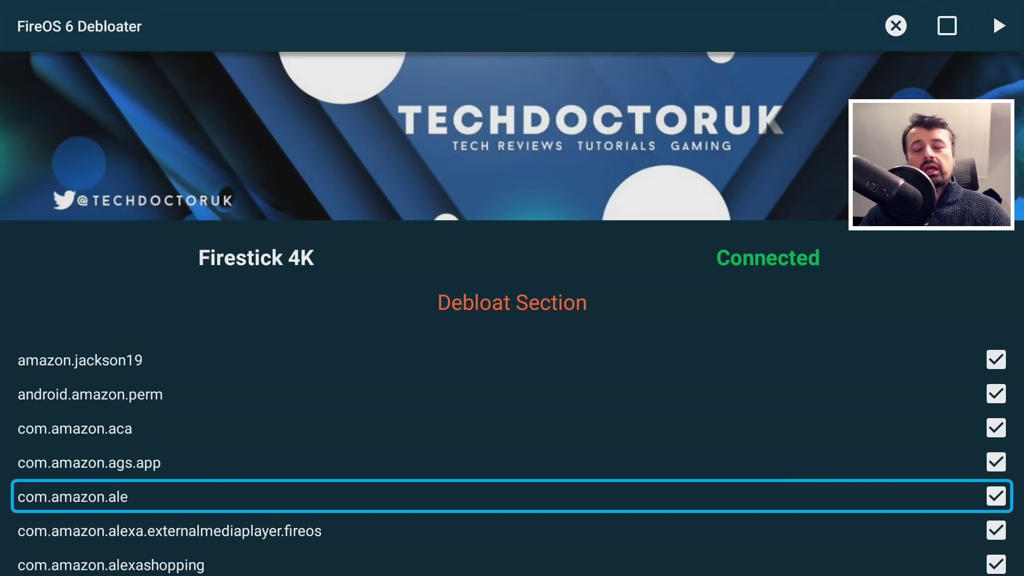
{"action": "key", "text": "Down"}
{"action": "key", "text": "Down"}
{"action": "key", "text": "Down"}
{"action": "key", "text": "Down"}
{"action": "key", "text": "Down"}
{"action": "key", "text": "Down"}
{"action": "key", "text": "Down"}
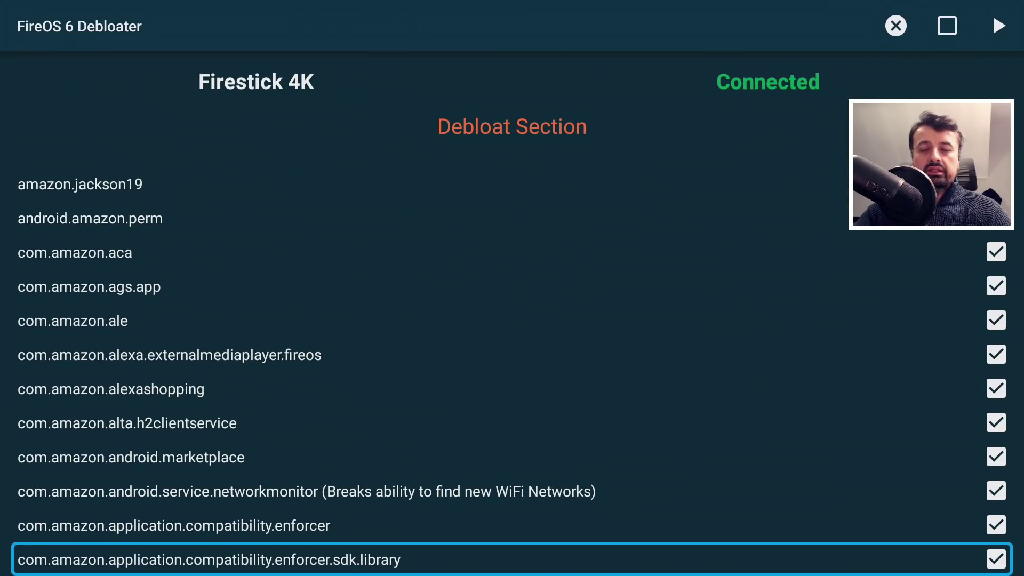
{"action": "key", "text": "Down"}
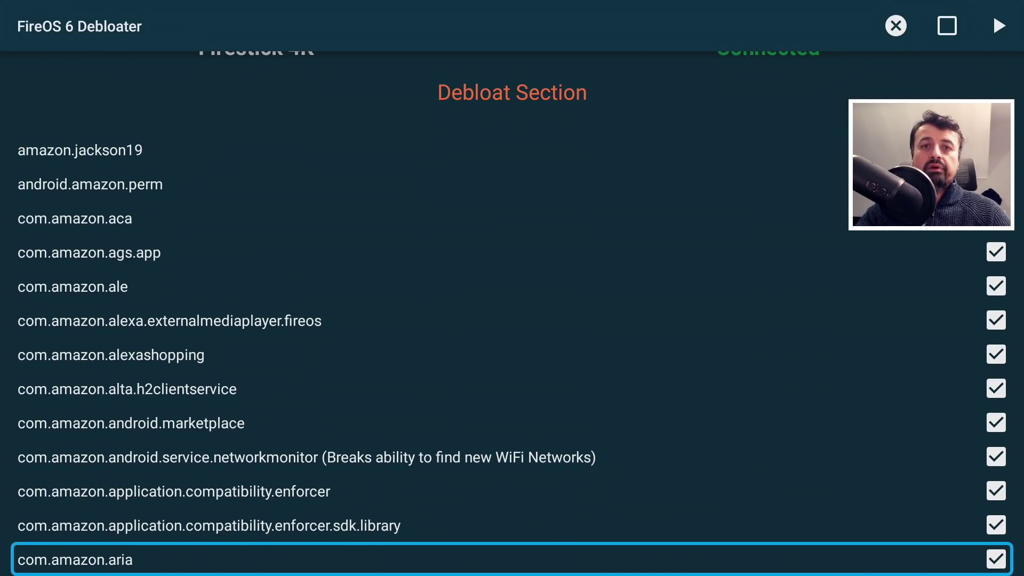
{"action": "key", "text": "Down"}
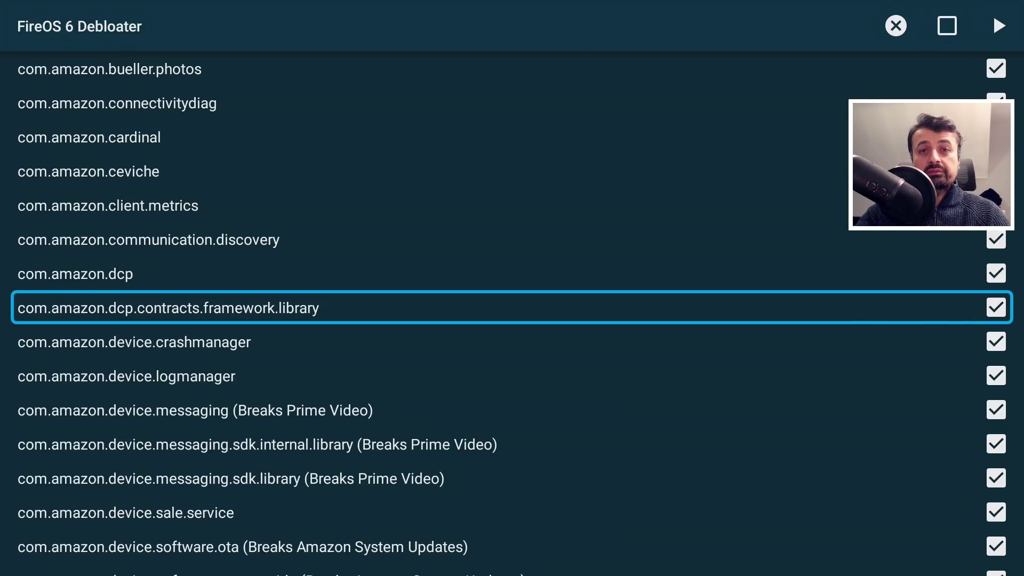
{"action": "key", "text": "Down"}
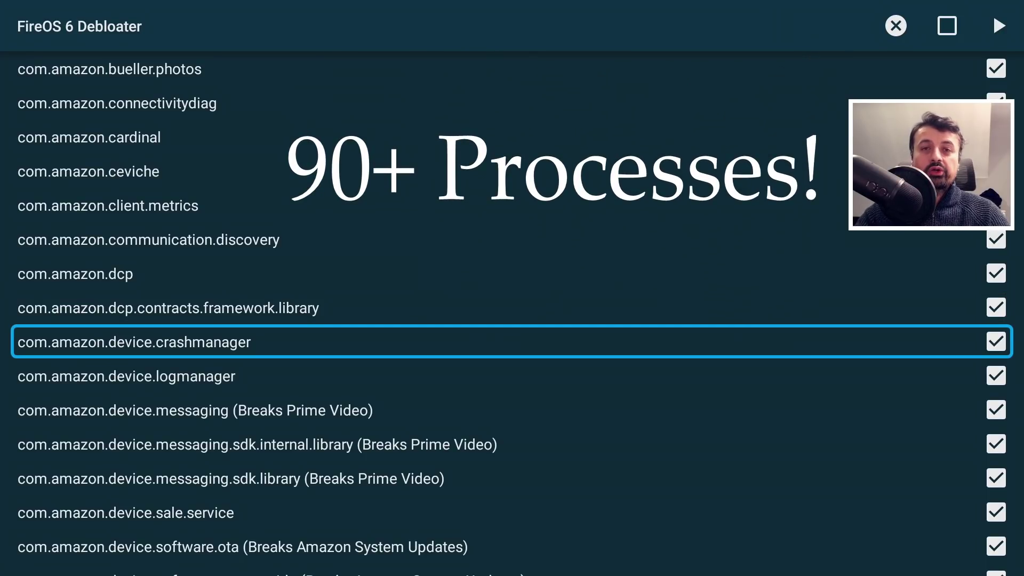
{"action": "key", "text": "Down"}
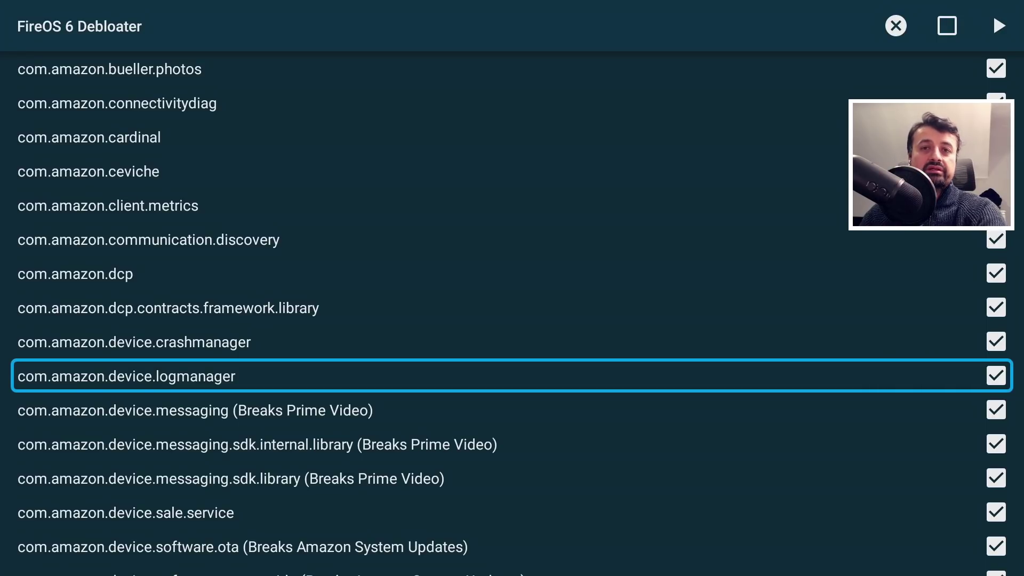
- Review the ticked messaging, software.ota, sync and dialservice packages down to com.amazon.dpcclient
{"action": "key", "text": "Down"}
{"action": "key", "text": "Down"}
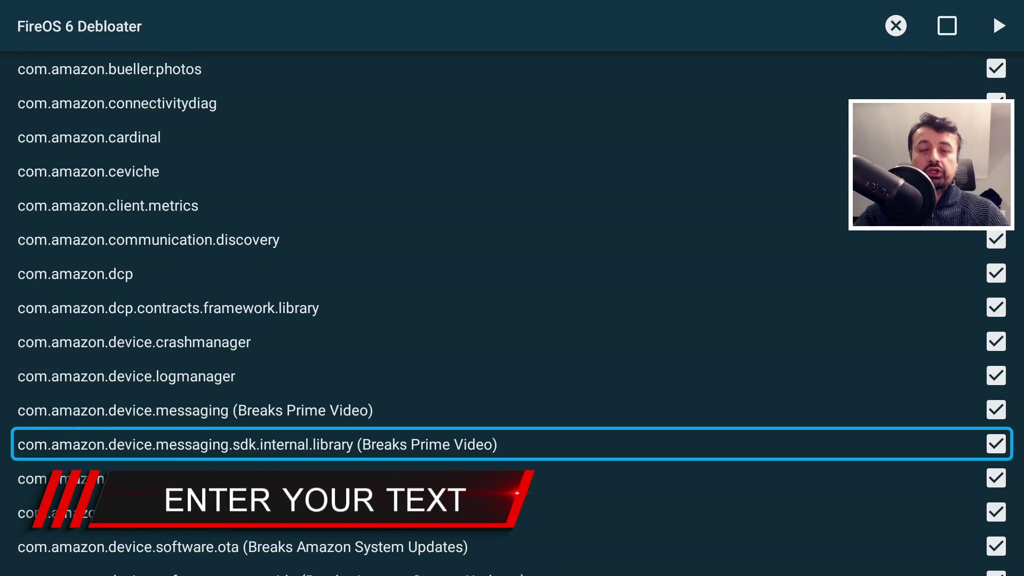
{"action": "key", "text": "Down"}
{"action": "key", "text": "Down"}
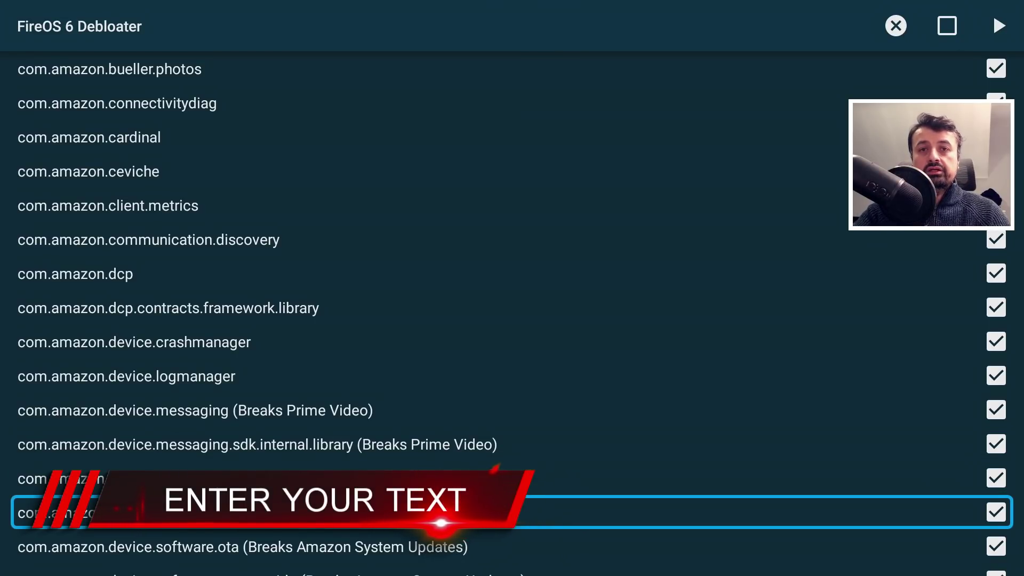
{"action": "key", "text": "Down"}
{"action": "key", "text": "Down"}
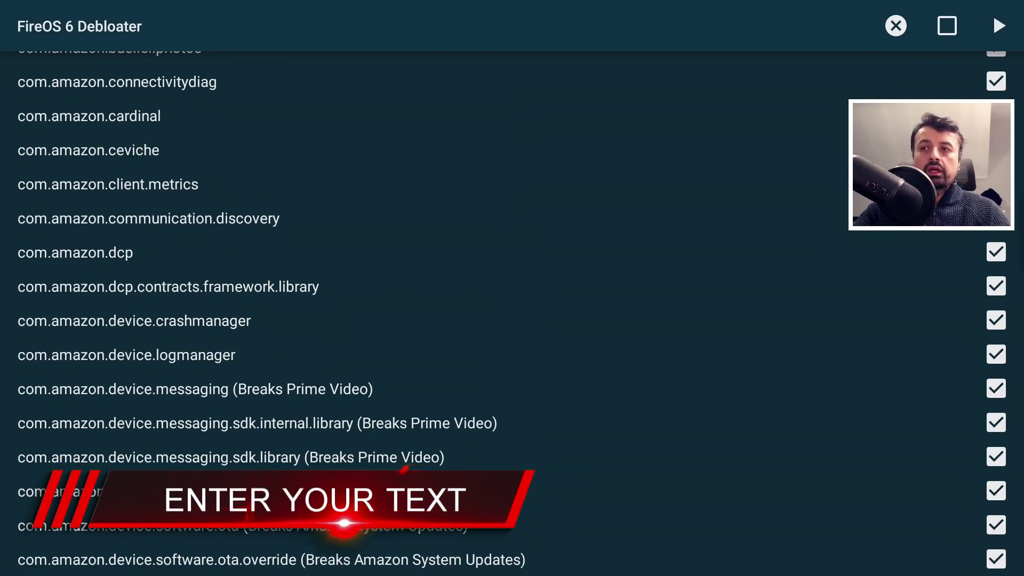
{"action": "key", "text": "Down"}
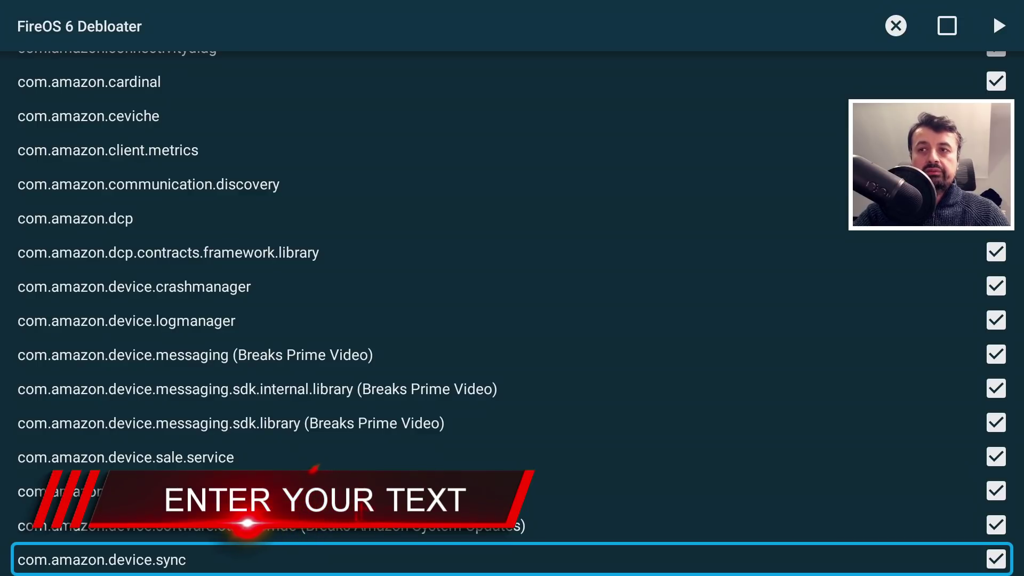
{"action": "key", "text": "Down"}
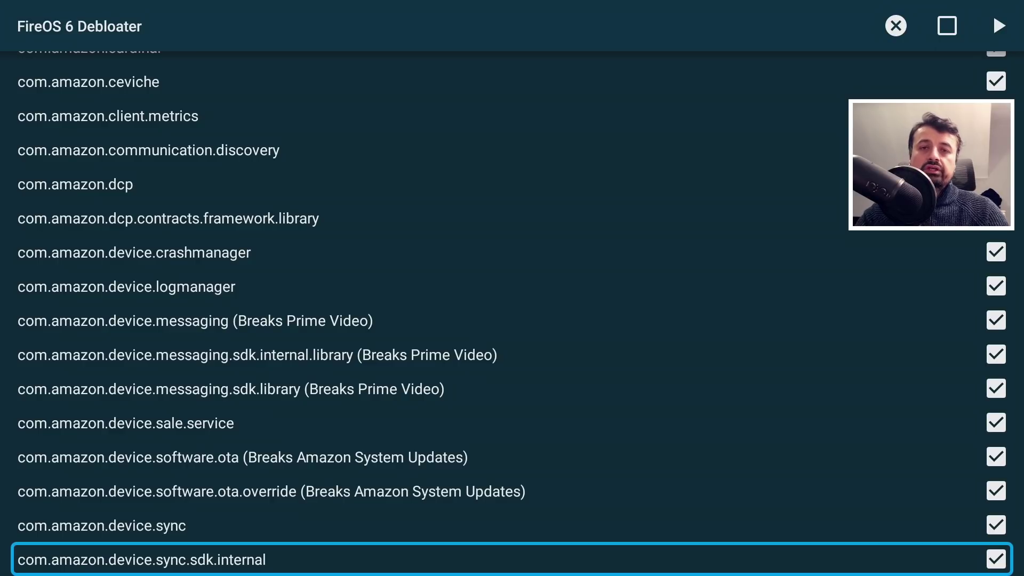
{"action": "key", "text": "Down"}
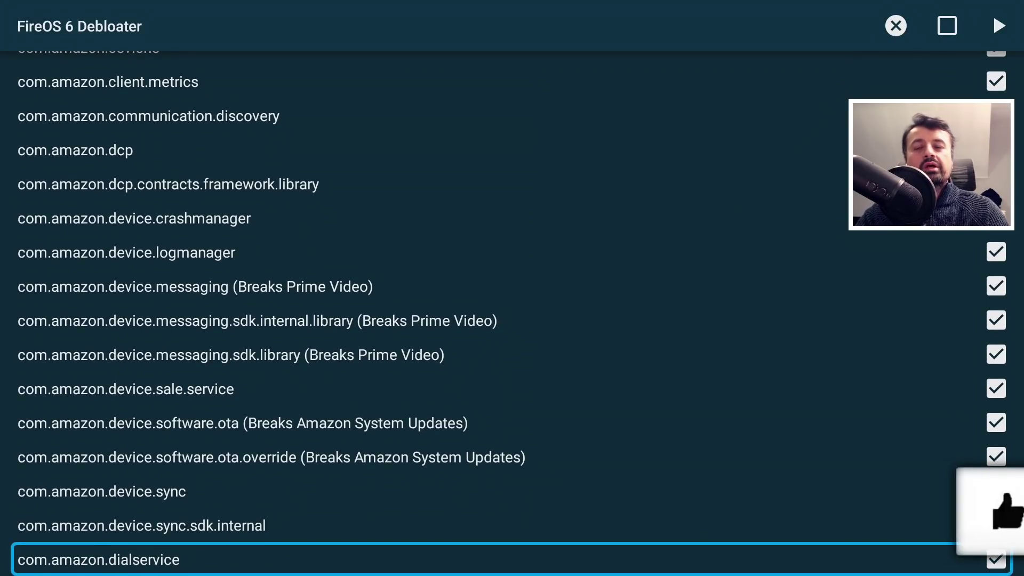
{"action": "key", "text": "Down"}
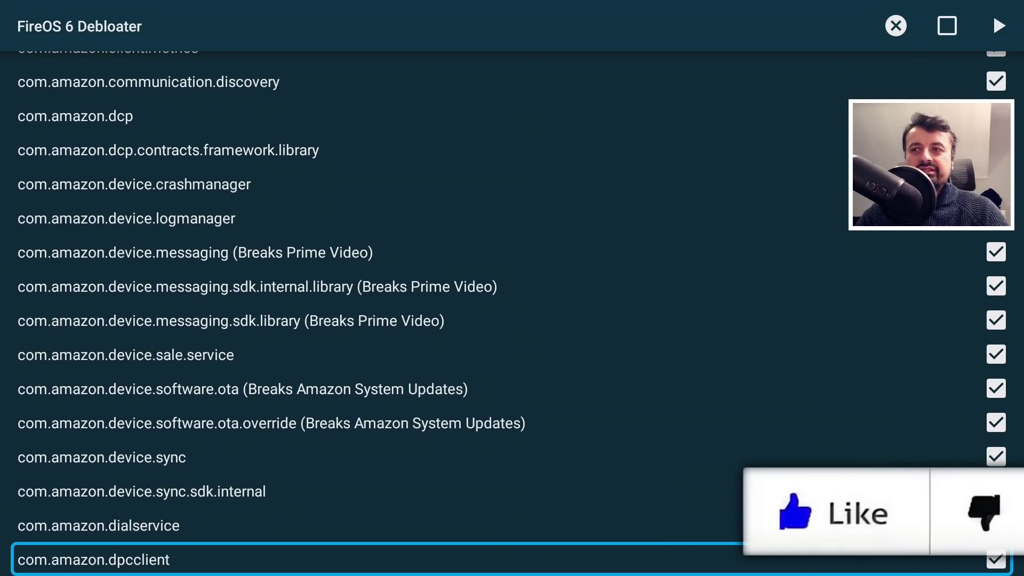
{"action": "key", "text": "Down"}
{"action": "key", "text": "Down"}
{"action": "key", "text": "Down"}
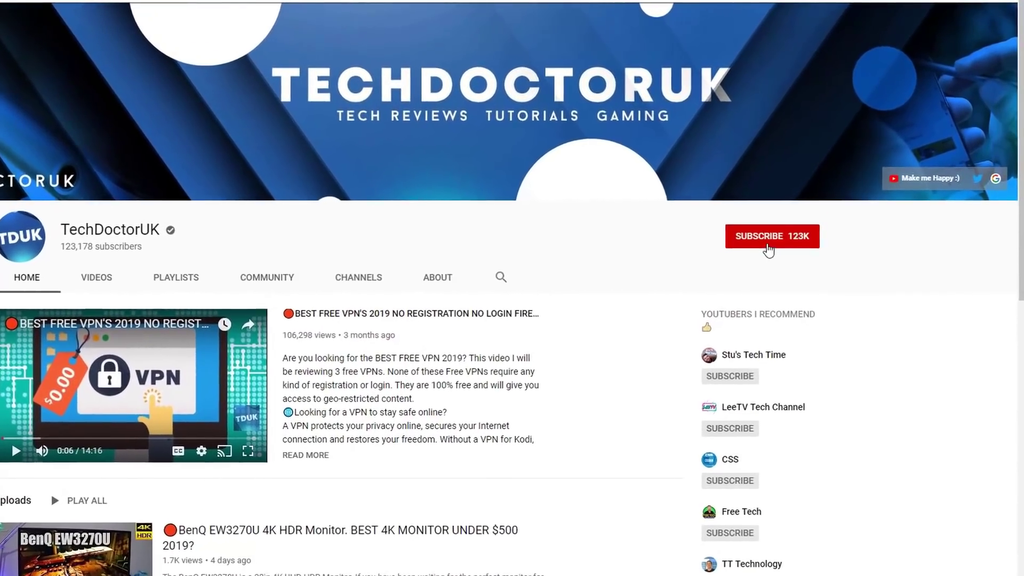
- Subscribe to the TechDoctorUK channel and set its bell to all notifications
{"action": "left_click", "coordinate": [814, 219]}
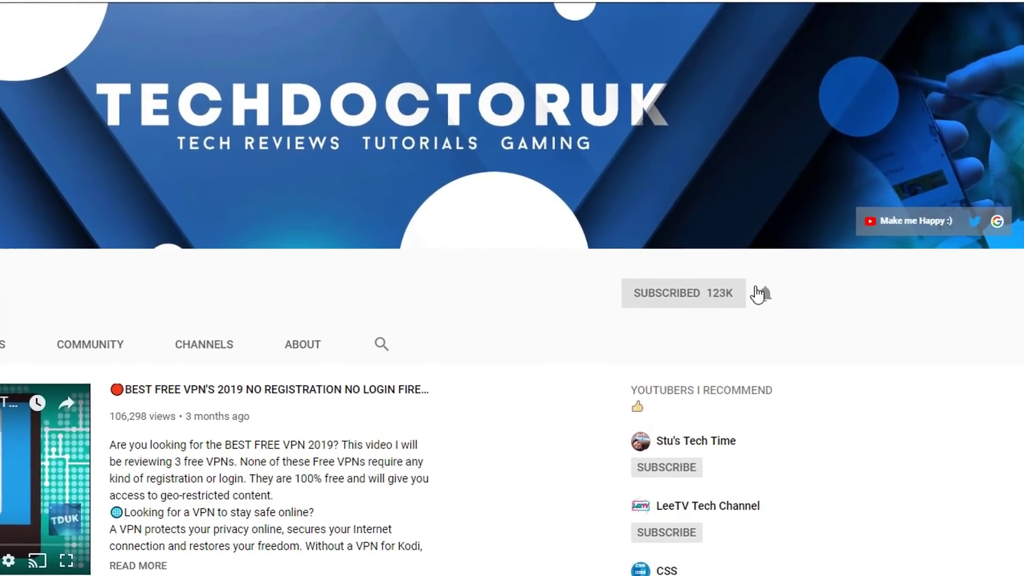
{"action": "left_click", "coordinate": [752, 309]}
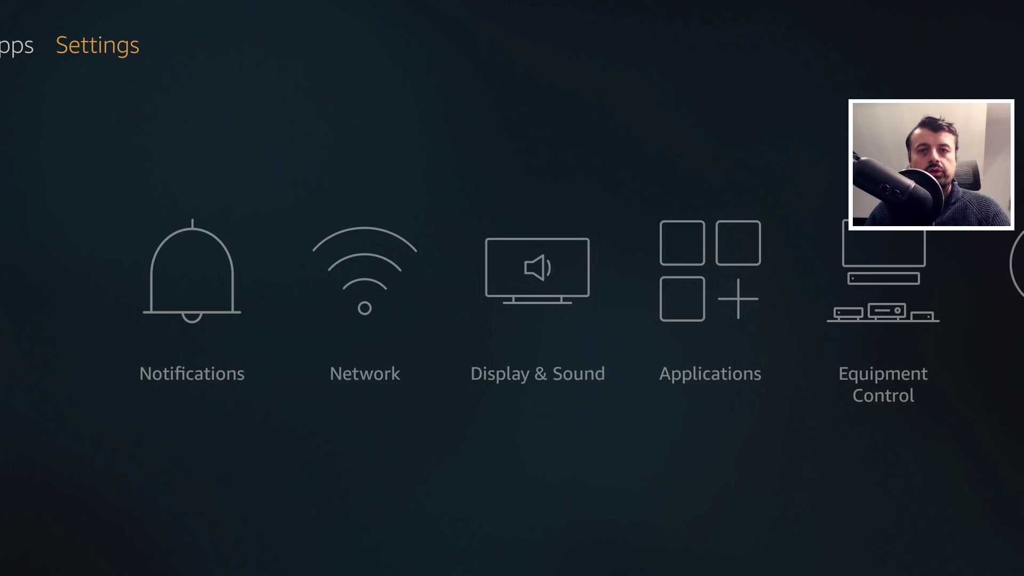
- Confirm ADB Debugging and Unknown Sources are ON in My Fire TV > Developer Options, then go Home
{"action": "key", "text": "Down"}
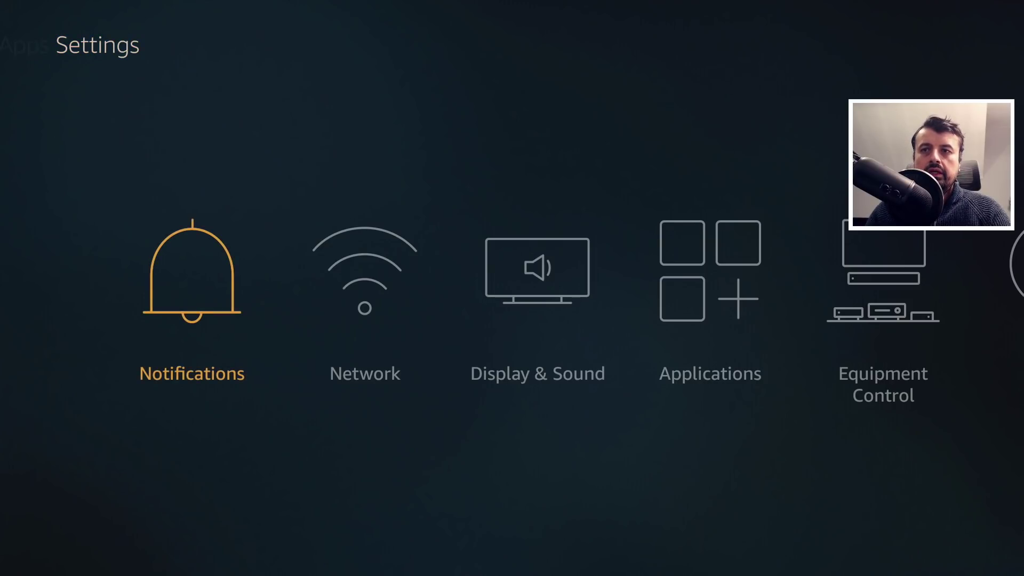
{"action": "key", "text": "Right"}
{"action": "key", "text": "Right"}
{"action": "key", "text": "Right"}
{"action": "key", "text": "Right"}
{"action": "key", "text": "Right"}
{"action": "key", "text": "Right"}
{"action": "key", "text": "Right"}
{"action": "key", "text": "Right"}
{"action": "key", "text": "Right"}
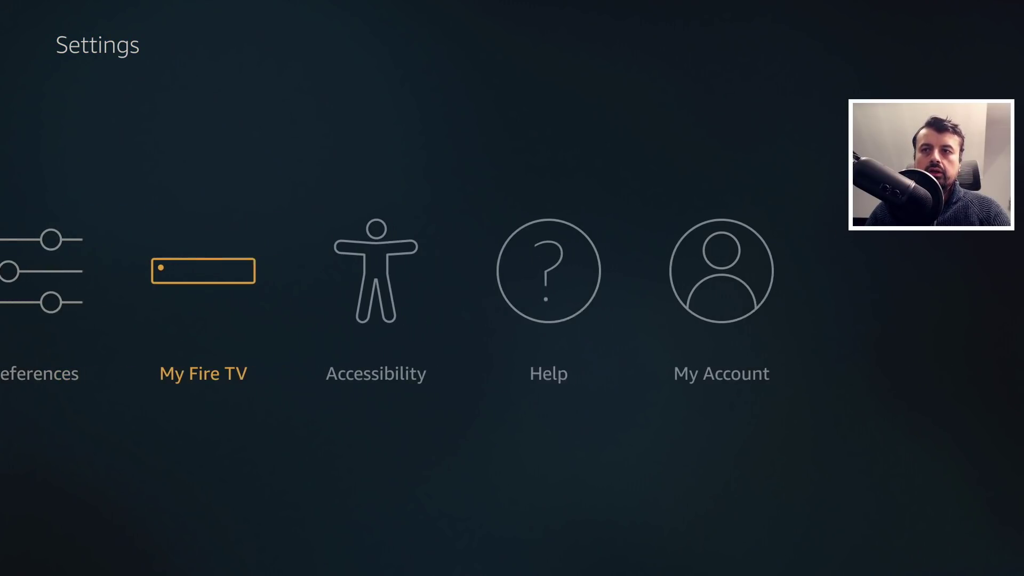
{"action": "key", "text": "Return"}
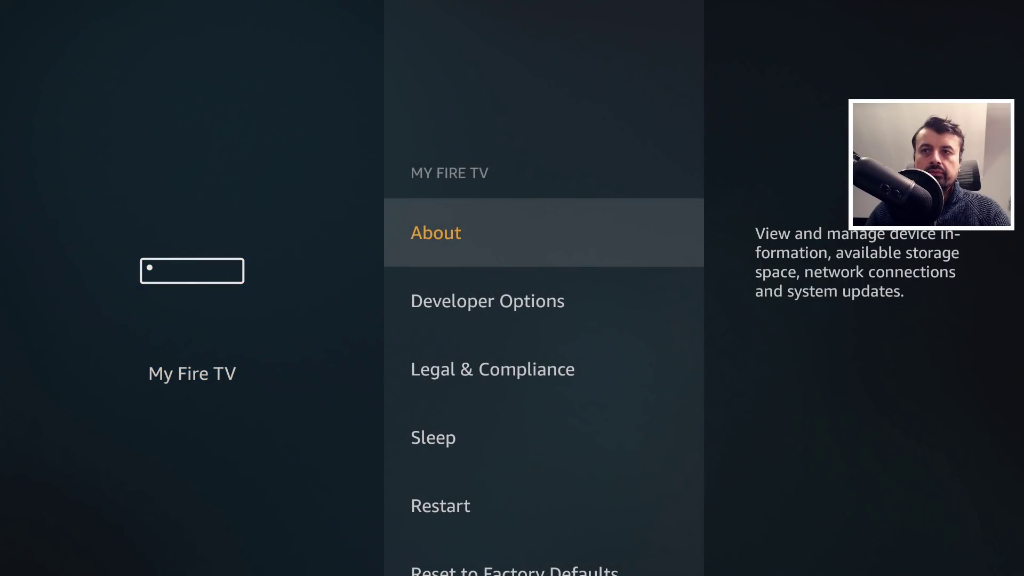
{"action": "key", "text": "Down"}
{"action": "key", "text": "Return"}
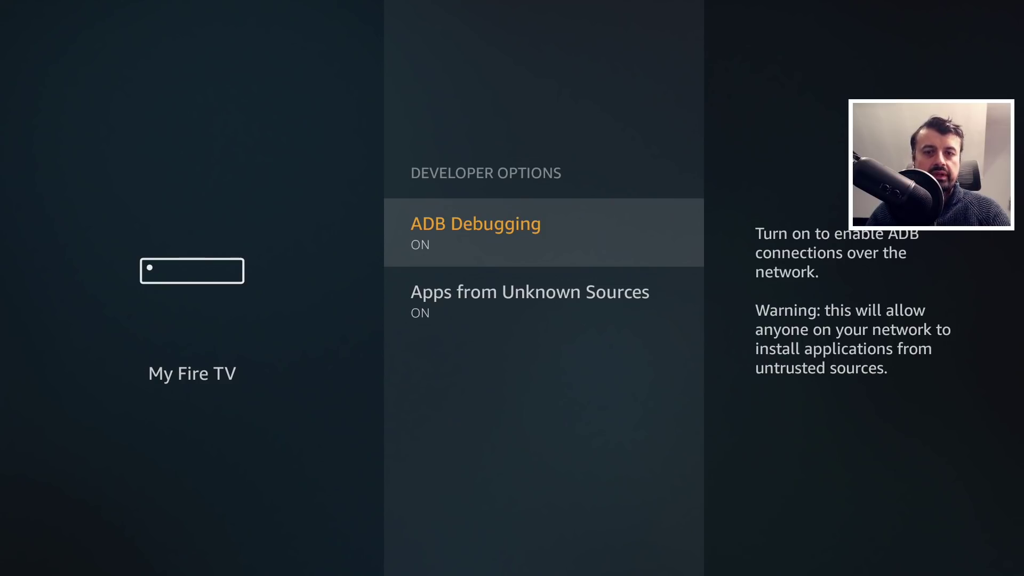
{"action": "key", "text": "Home"}
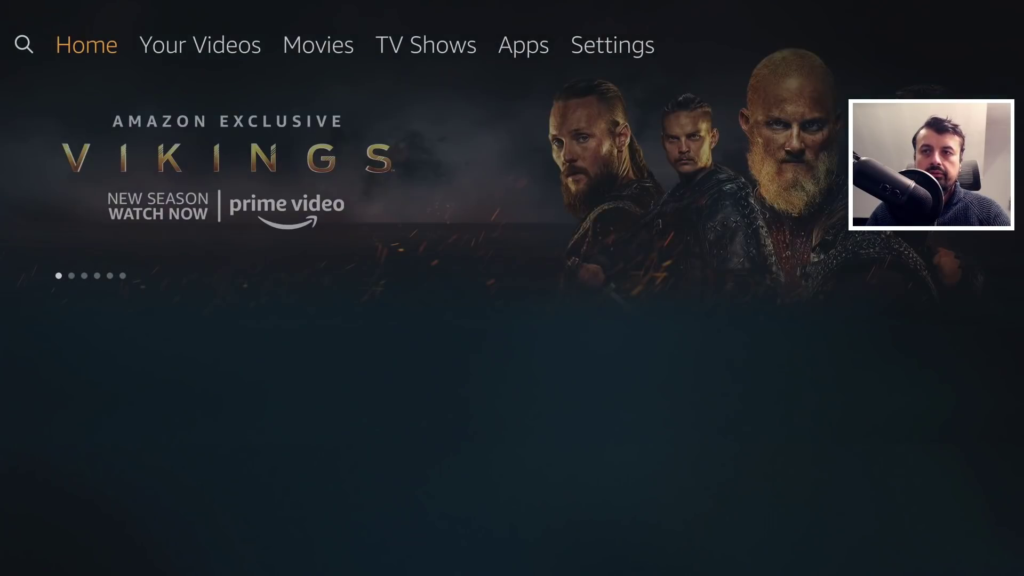
- Open Downloader from Recent and start entering the code 53402 on the on-screen keyboard
{"action": "key", "text": "Down"}
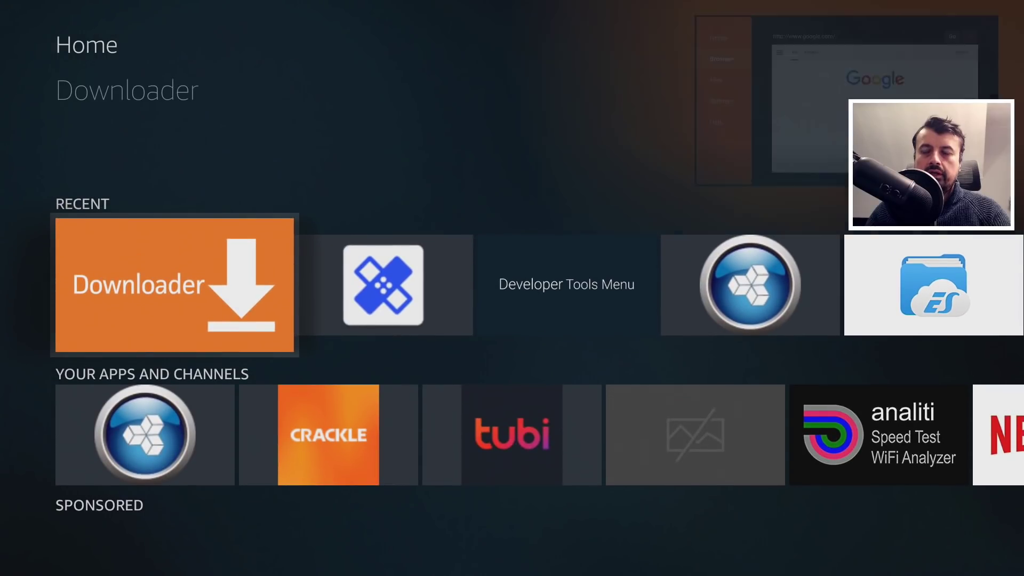
{"action": "key", "text": "Return"}
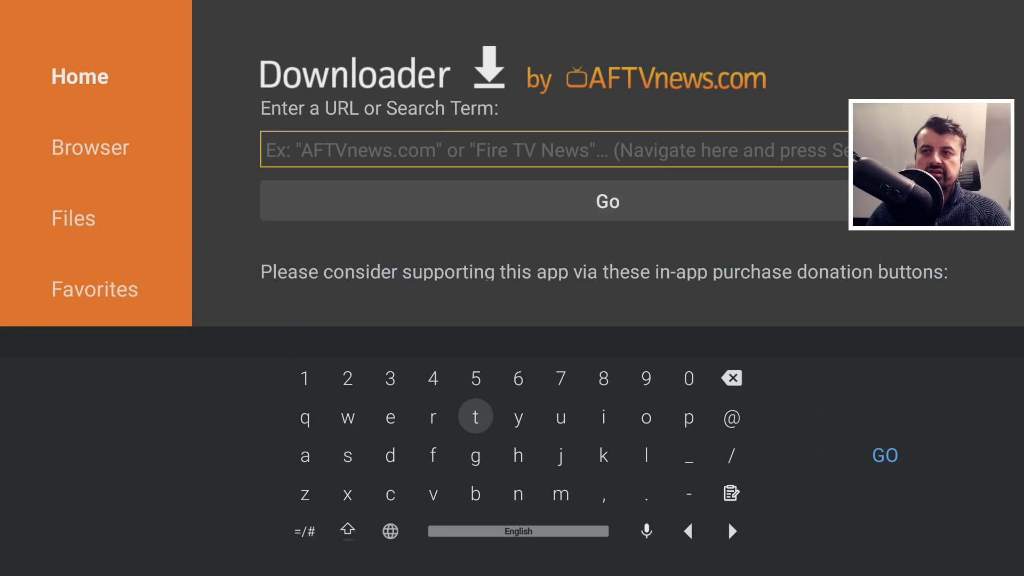
{"action": "key", "text": "Up"}
{"action": "key", "text": "Return"}
{"action": "key", "text": "Left"}
{"action": "key", "text": "Left"}
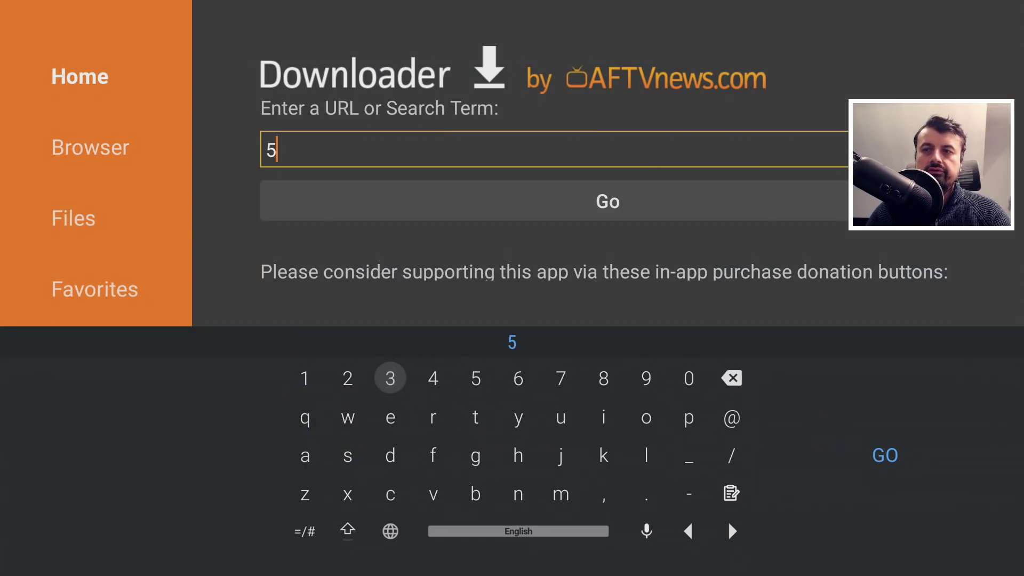
{"action": "key", "text": "Return"}
- Finish entering 53402 and submit it to load techdoctoruk.com in the browser
{"action": "key", "text": "Right"}
{"action": "key", "text": "Return"}
{"action": "key", "text": "Right"}
{"action": "key", "text": "Right"}
{"action": "key", "text": "Right"}
{"action": "key", "text": "Right"}
{"action": "key", "text": "Right"}
{"action": "key", "text": "Right"}
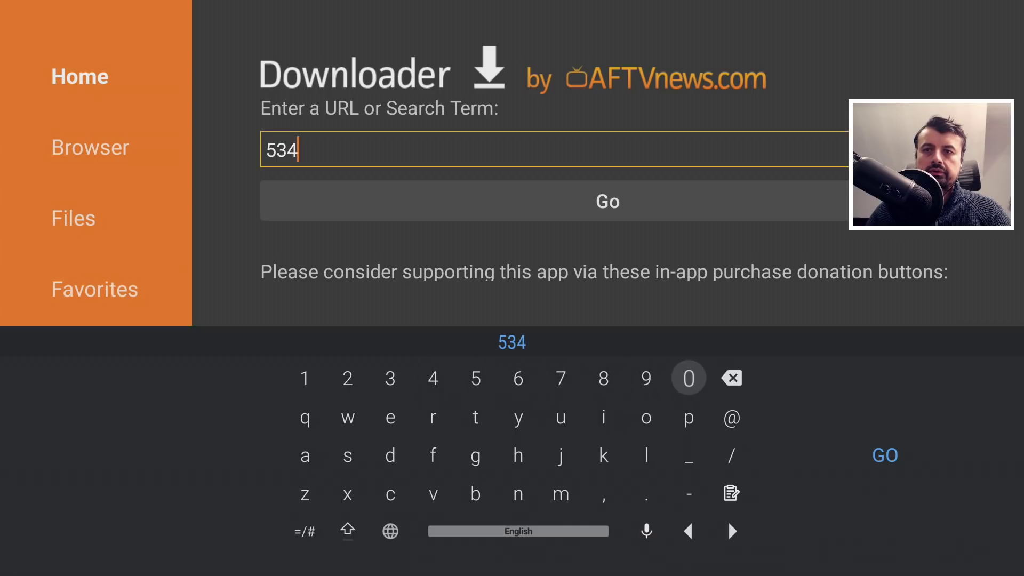
{"action": "key", "text": "Return"}
{"action": "key", "text": "Left"}
{"action": "key", "text": "Left"}
{"action": "key", "text": "Left"}
{"action": "key", "text": "Left"}
{"action": "key", "text": "Left"}
{"action": "key", "text": "Left"}
{"action": "key", "text": "Left"}
{"action": "key", "text": "Left"}
{"action": "key", "text": "Return"}
{"action": "key", "text": "Down"}
{"action": "key", "text": "Down"}
{"action": "key", "text": "Right"}
{"action": "key", "text": "Right"}
{"action": "key", "text": "Right"}
{"action": "key", "text": "Right"}
{"action": "key", "text": "Right"}
{"action": "key", "text": "Right"}
{"action": "key", "text": "Right"}
{"action": "key", "text": "Right"}
{"action": "key", "text": "Right"}
{"action": "key", "text": "Right"}
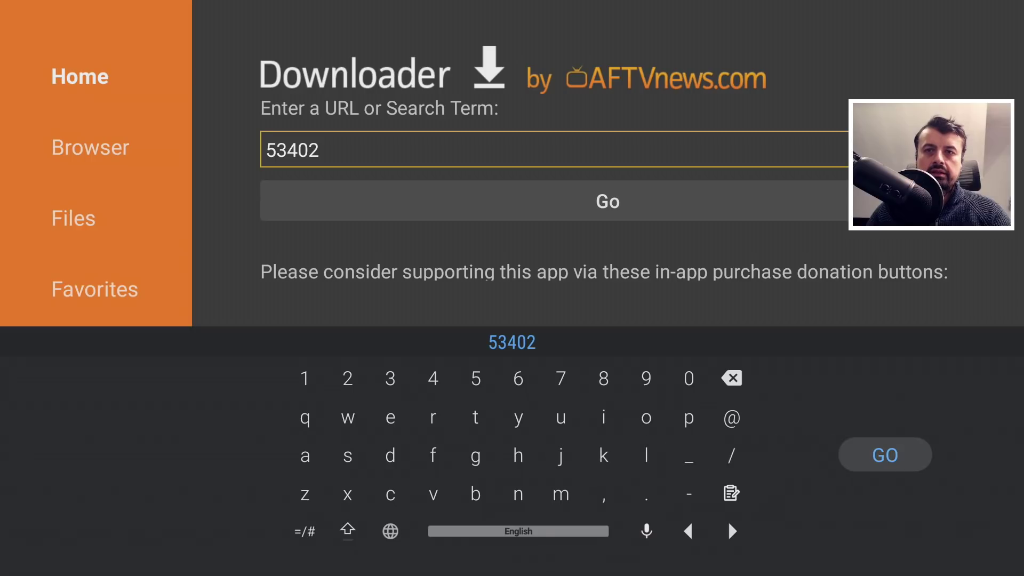
{"action": "key", "text": "Return"}
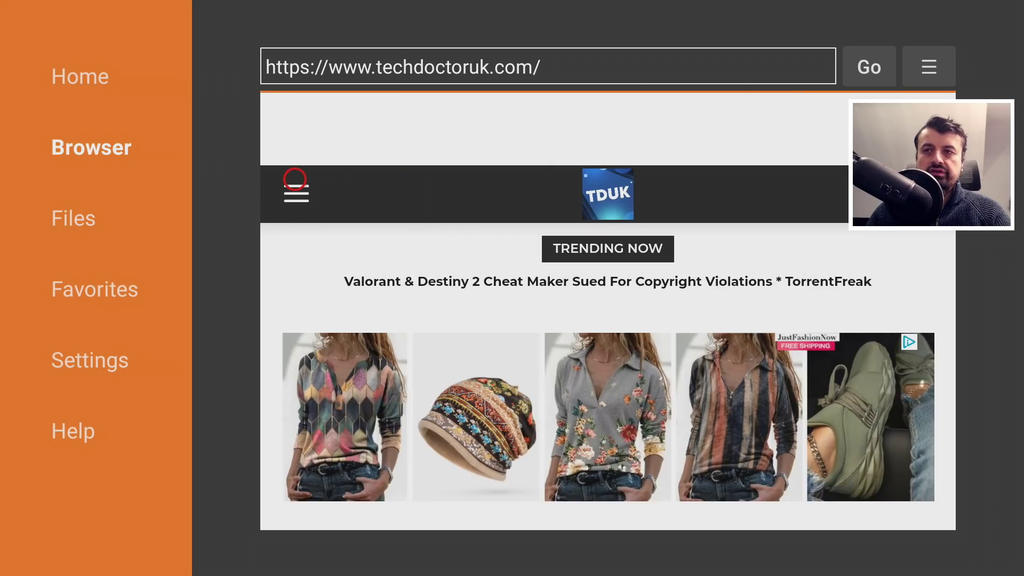
- Scroll down the Firestick Debloat Tool v4 2021 article past the ads to its terminal screenshot
{"action": "left_click", "coordinate": [295, 180]}
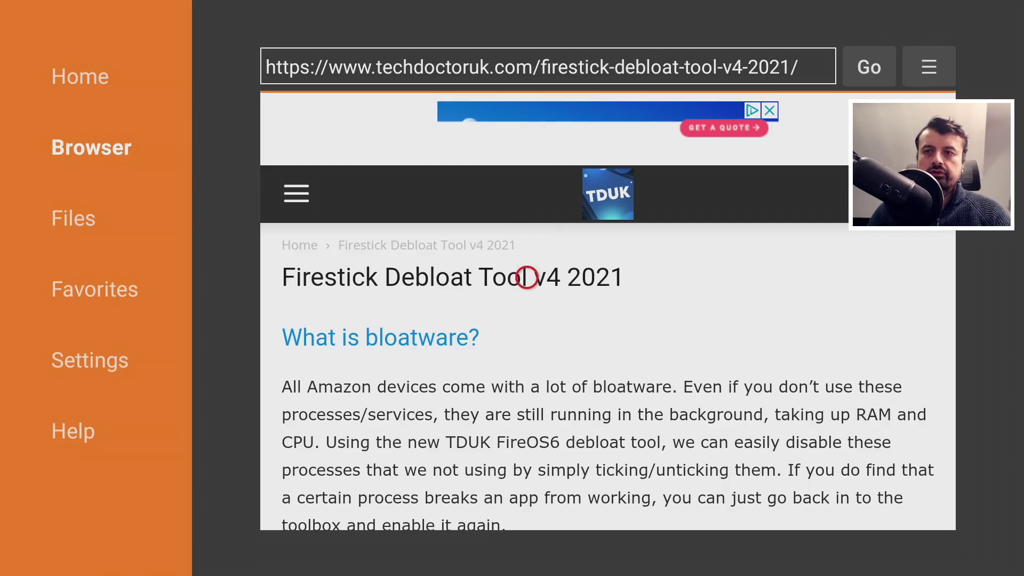
{"action": "scroll", "coordinate": [527, 507], "scroll_direction": "down", "scroll_amount": 3}
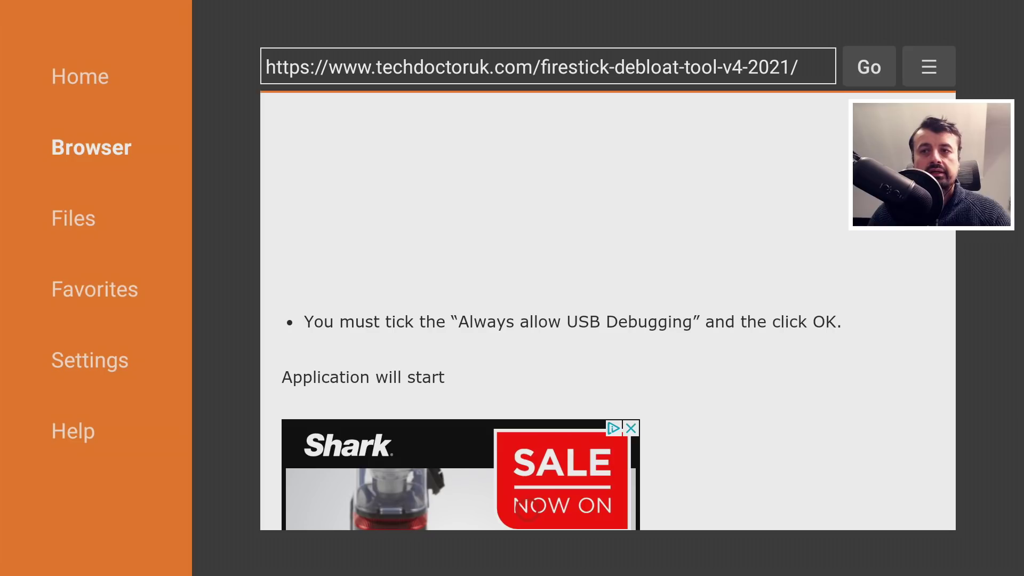
{"action": "scroll", "coordinate": [527, 509], "scroll_direction": "down", "scroll_amount": 3}
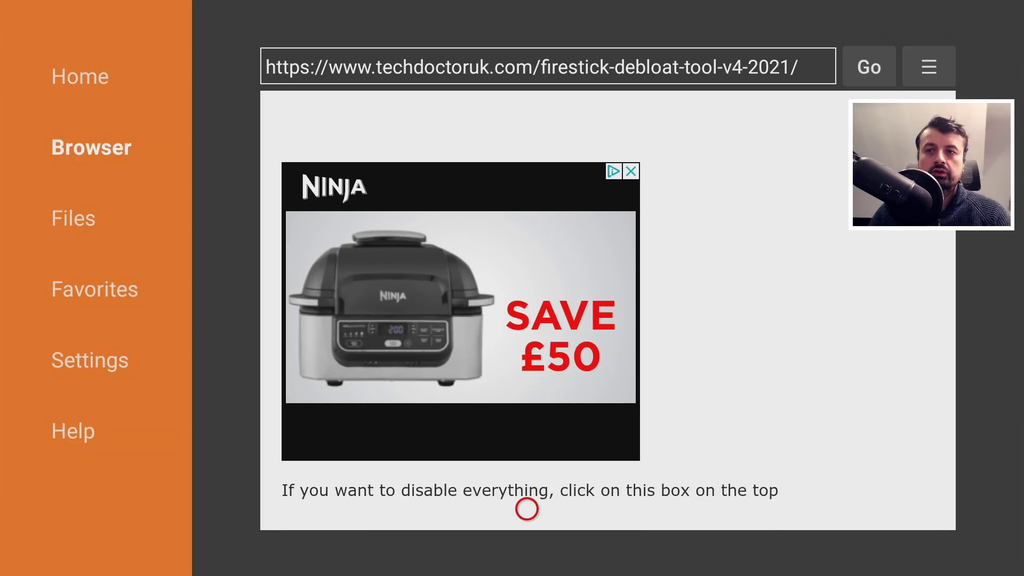
{"action": "scroll", "coordinate": [527, 509], "scroll_direction": "down", "scroll_amount": 3}
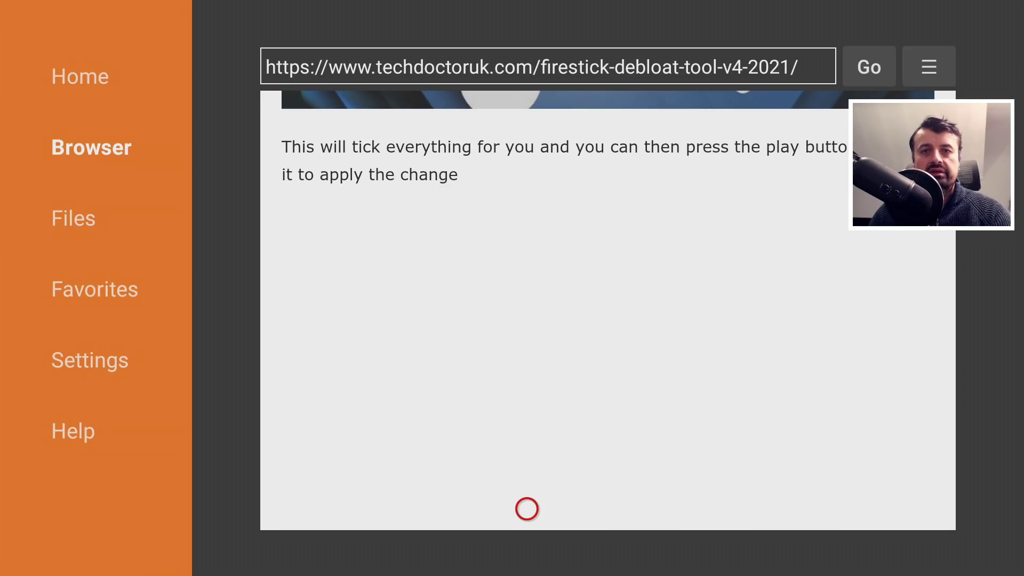
{"action": "scroll", "coordinate": [526, 510], "scroll_direction": "down", "scroll_amount": 15}
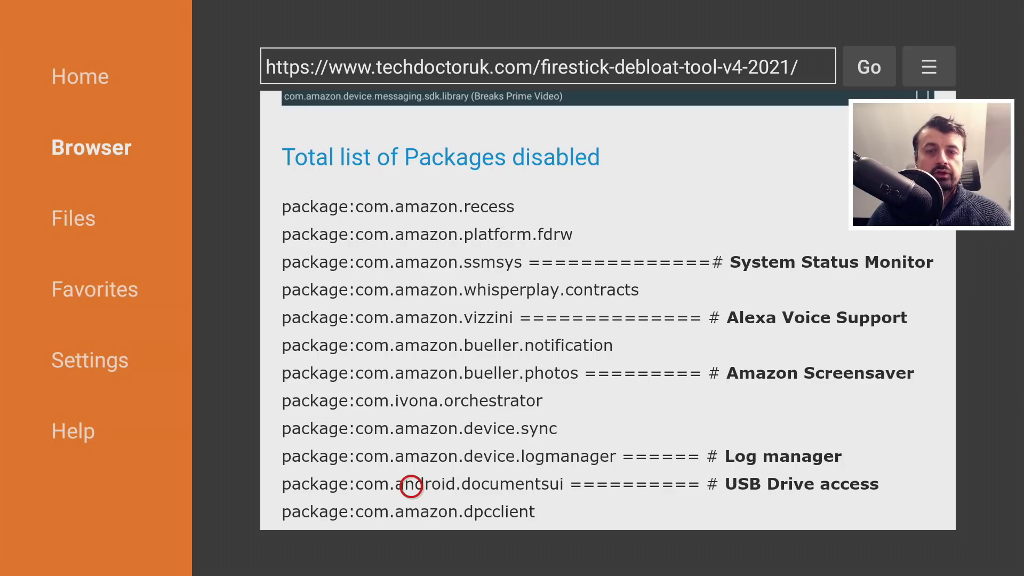
- Scroll through the article's 'Total list of Packages disabled' section
{"action": "scroll", "coordinate": [411, 486], "scroll_direction": "down", "scroll_amount": 10}
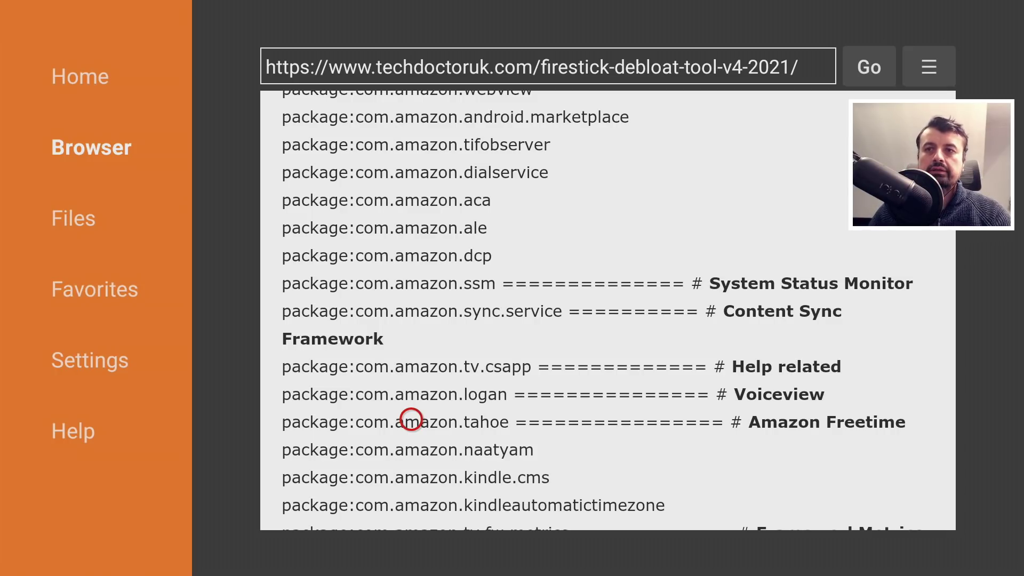
{"action": "scroll", "coordinate": [410, 480], "scroll_direction": "down", "scroll_amount": 5}
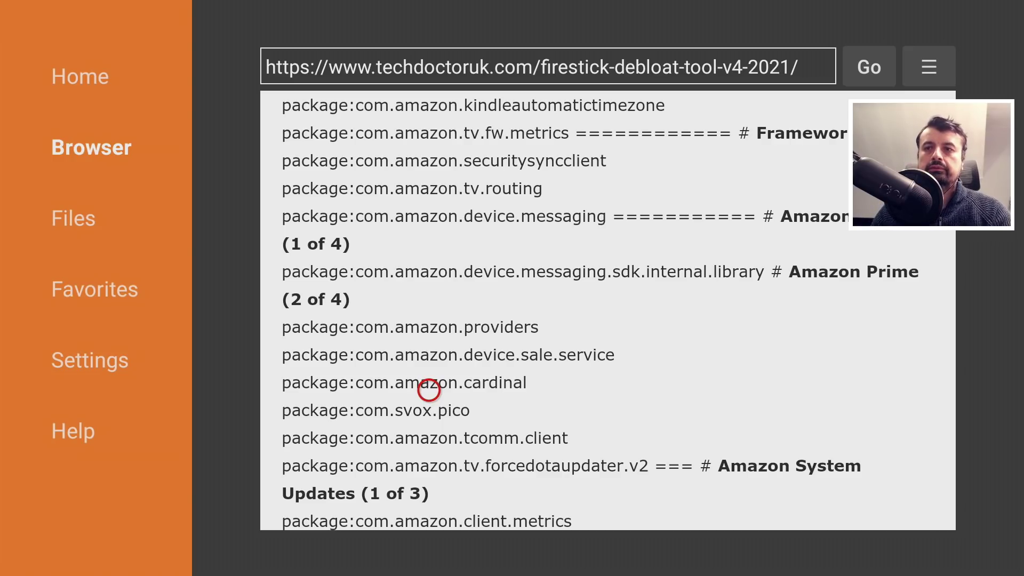
{"action": "scroll", "coordinate": [430, 507], "scroll_direction": "down", "scroll_amount": 2}
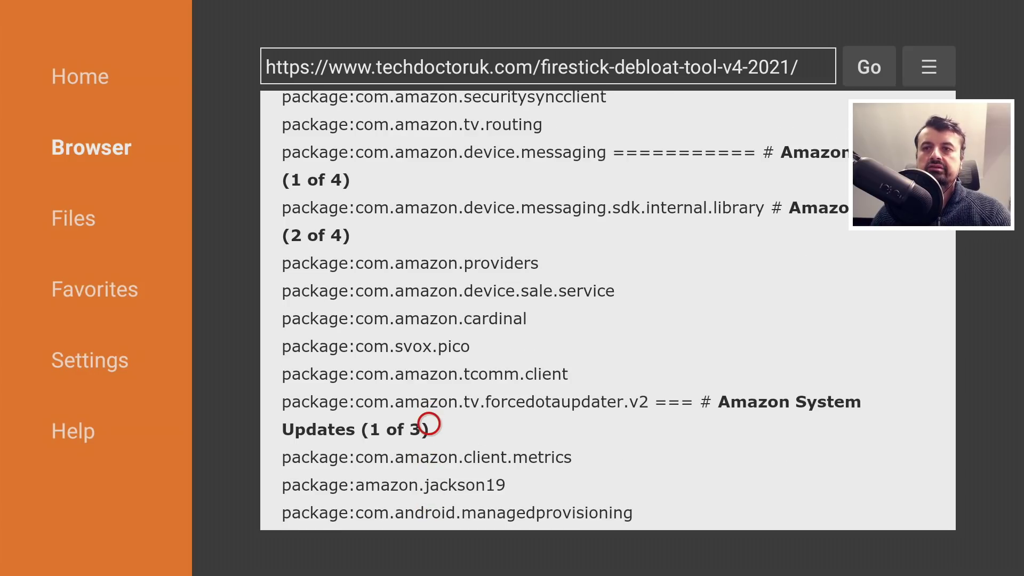
{"action": "scroll", "coordinate": [428, 507], "scroll_direction": "down", "scroll_amount": 5}
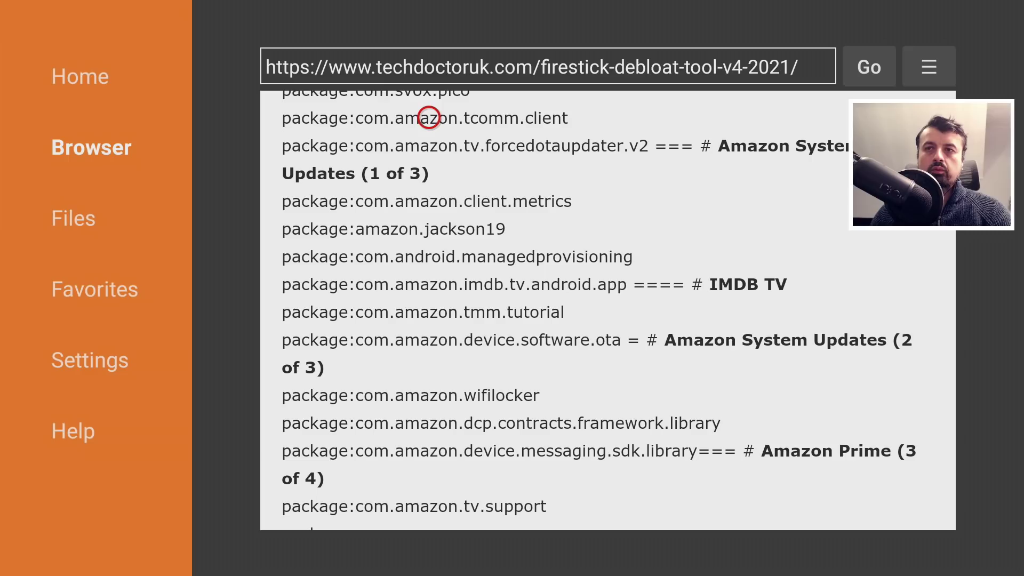
{"action": "scroll", "coordinate": [427, 112], "scroll_direction": "up", "scroll_amount": 5}
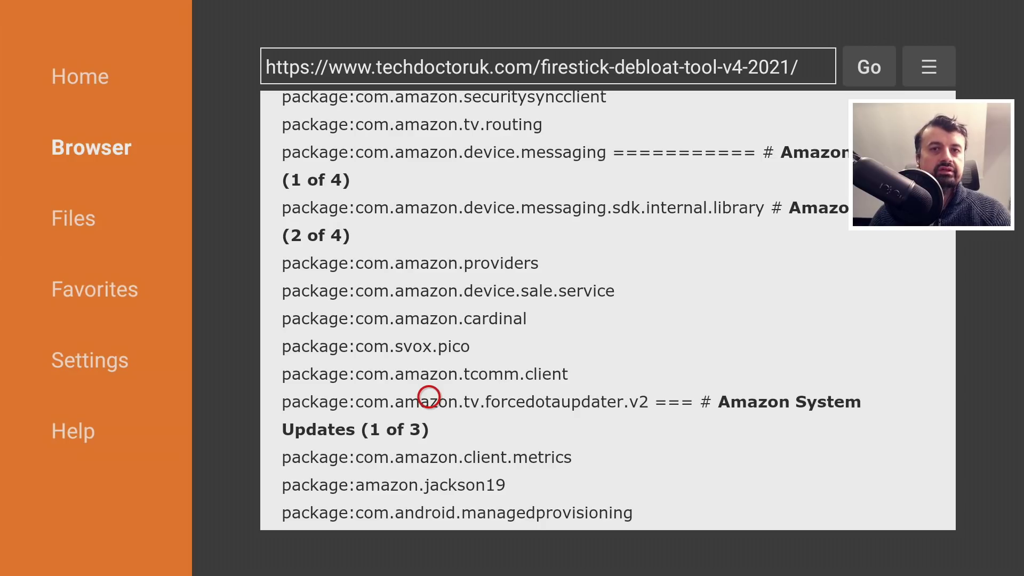
{"action": "scroll", "coordinate": [428, 443], "scroll_direction": "down", "scroll_amount": 10}
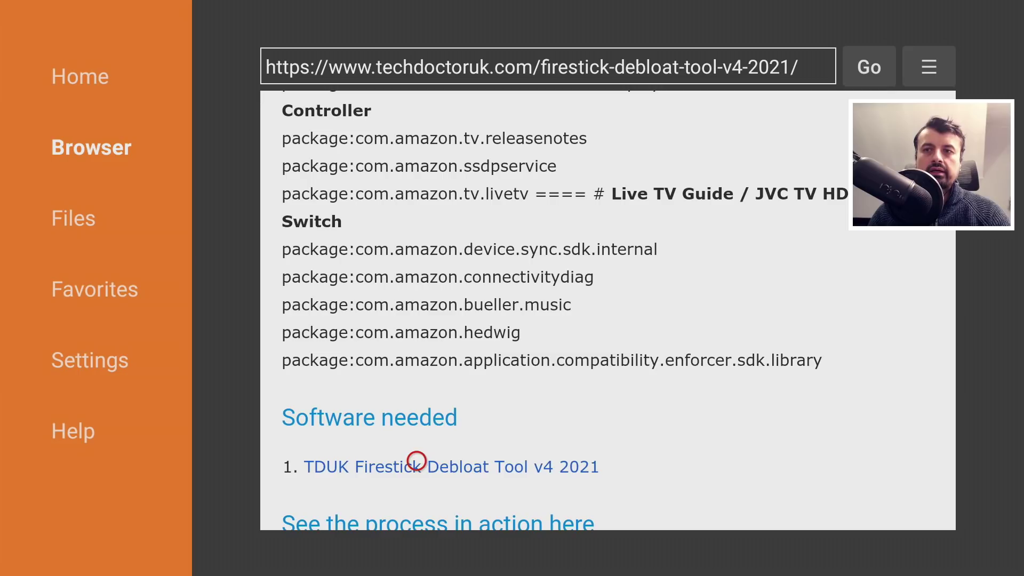
- Open the TDUK Firestick Debloat Tool v4 2021 download page and scroll to Download Now
{"action": "left_click", "coordinate": [417, 464]}
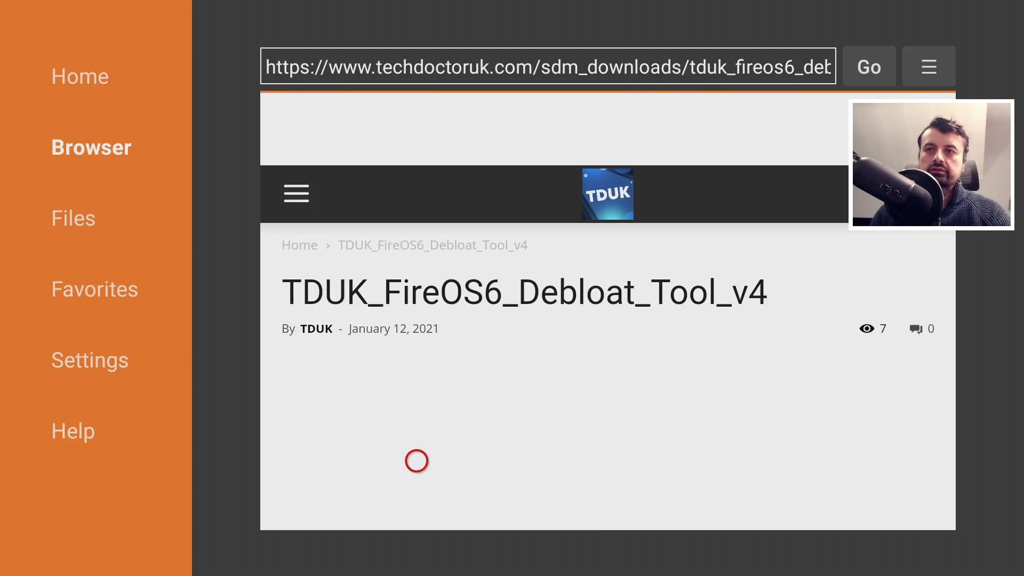
{"action": "scroll", "coordinate": [416, 507], "scroll_direction": "down", "scroll_amount": 3}
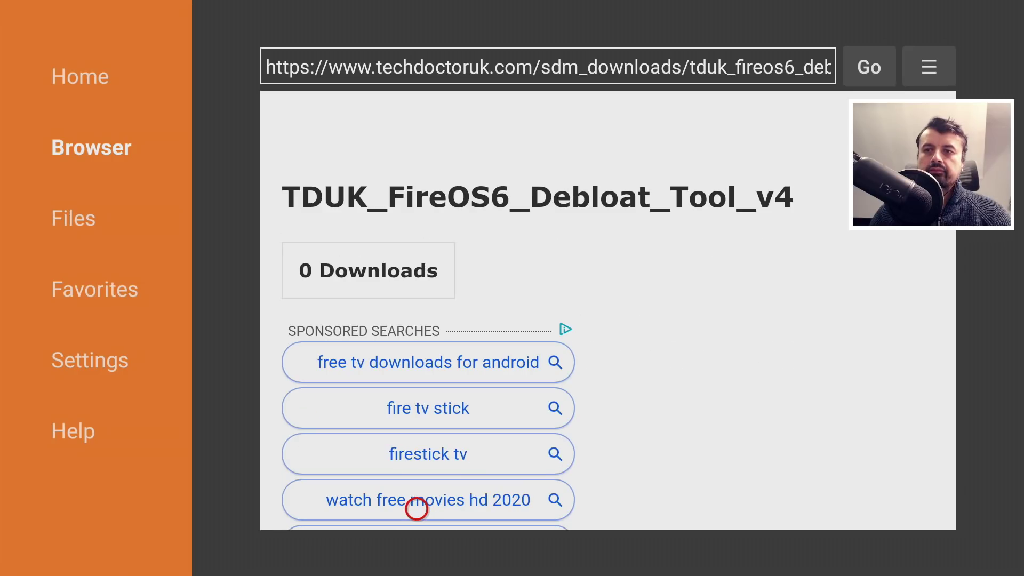
{"action": "scroll", "coordinate": [417, 508], "scroll_direction": "down", "scroll_amount": 5}
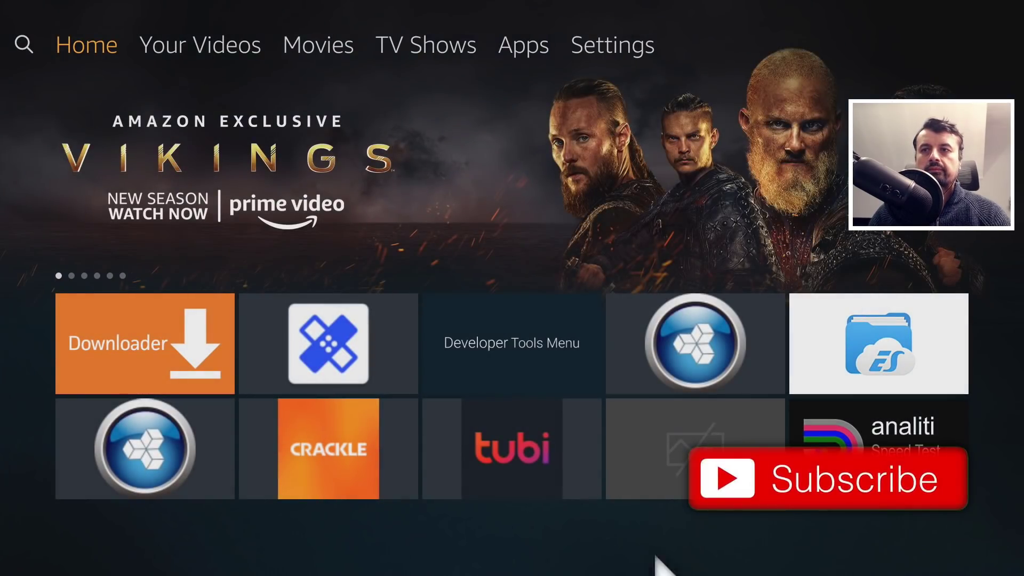
- Relaunch FireOS 6 Debloater and always allow USB debugging from this computer
{"action": "key", "text": "Down"}
{"action": "key", "text": "Down"}
{"action": "key", "text": "Right"}
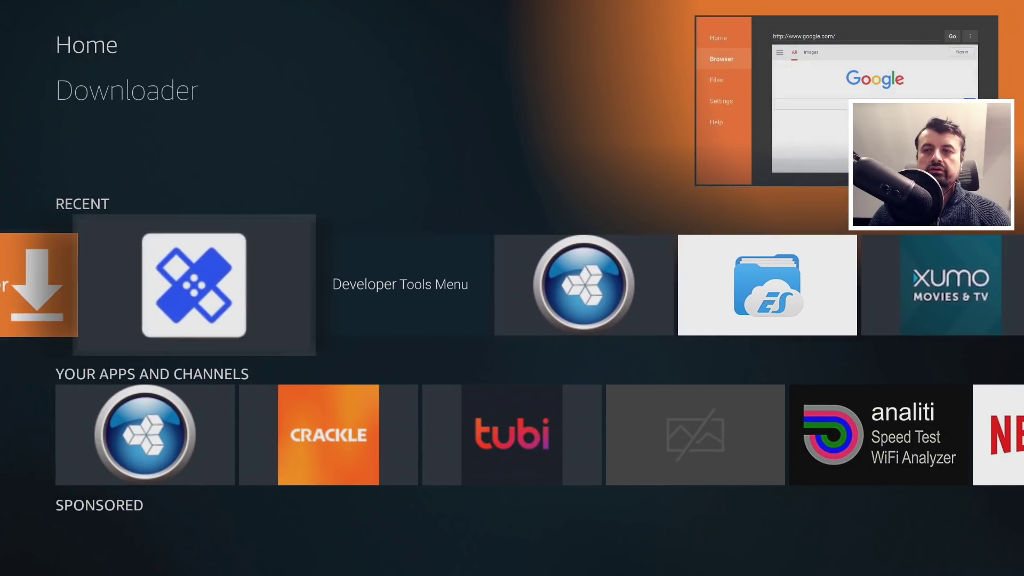
{"action": "key", "text": "Return"}
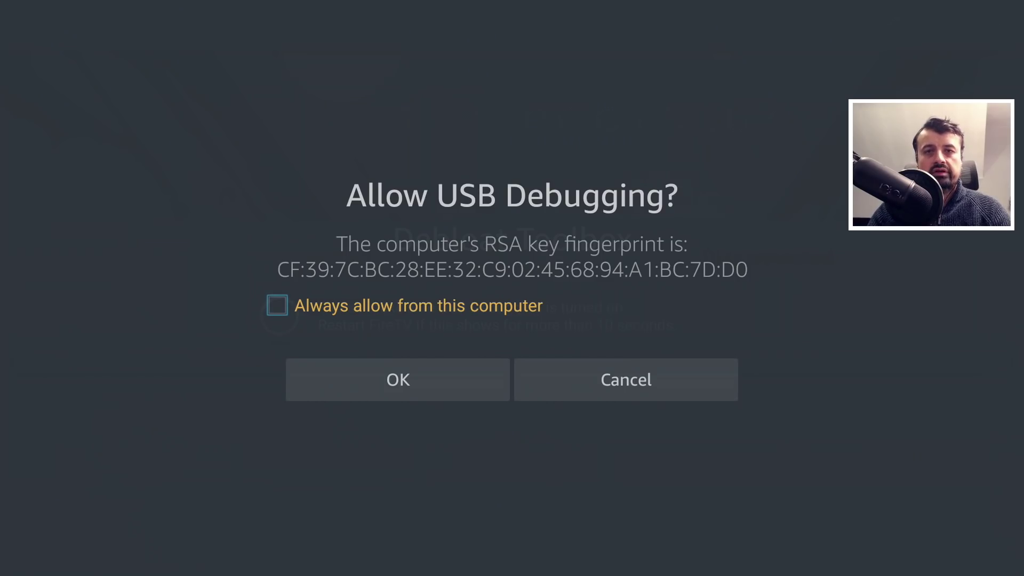
{"action": "key", "text": "Return"}
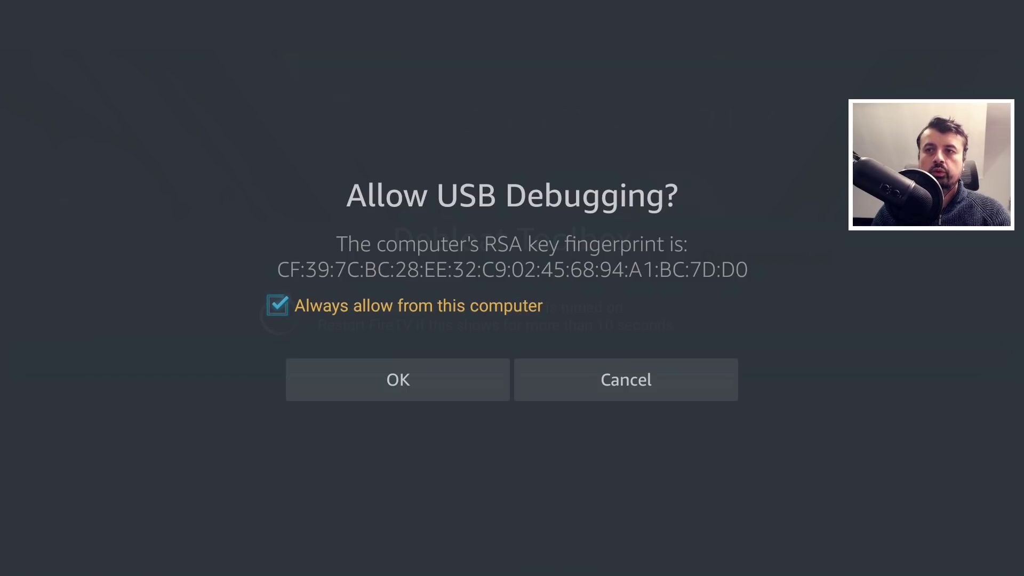
{"action": "key", "text": "Down"}
{"action": "key", "text": "Return"}
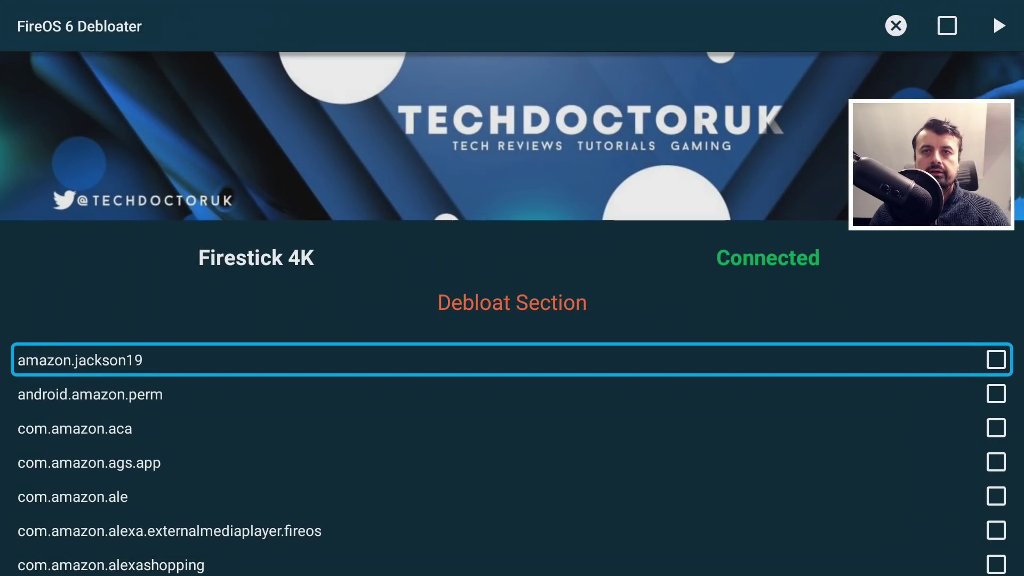
- Tick every package in the Debloat Section and browse the ticked list
{"action": "key", "text": "Menu"}
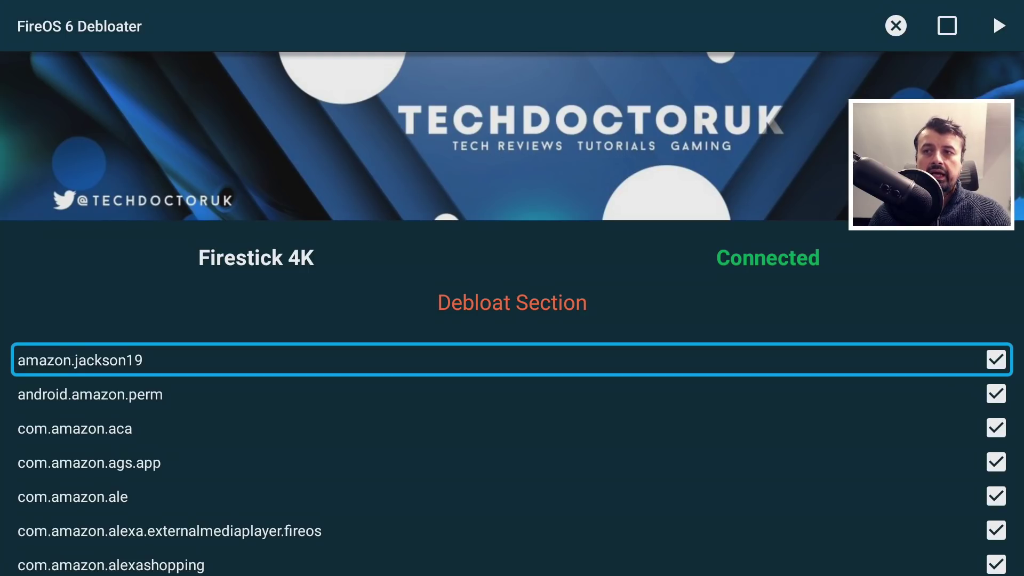
{"action": "key", "text": "Down"}
{"action": "key", "text": "Down"}
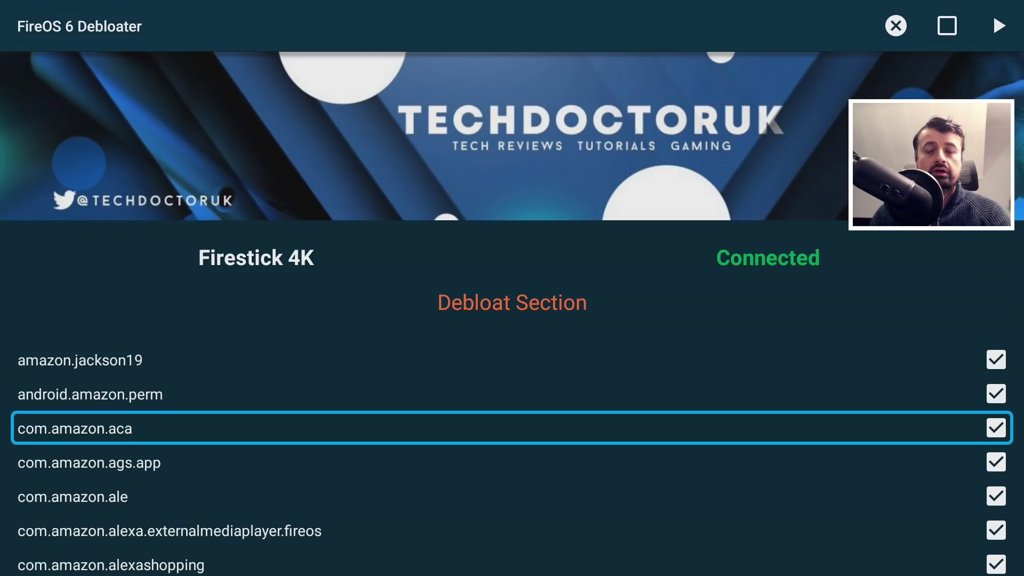
{"action": "key", "text": "Down"}
{"action": "key", "text": "Down"}
{"action": "key", "text": "Down"}
{"action": "key", "text": "Down"}
{"action": "key", "text": "Down"}
{"action": "key", "text": "Down"}
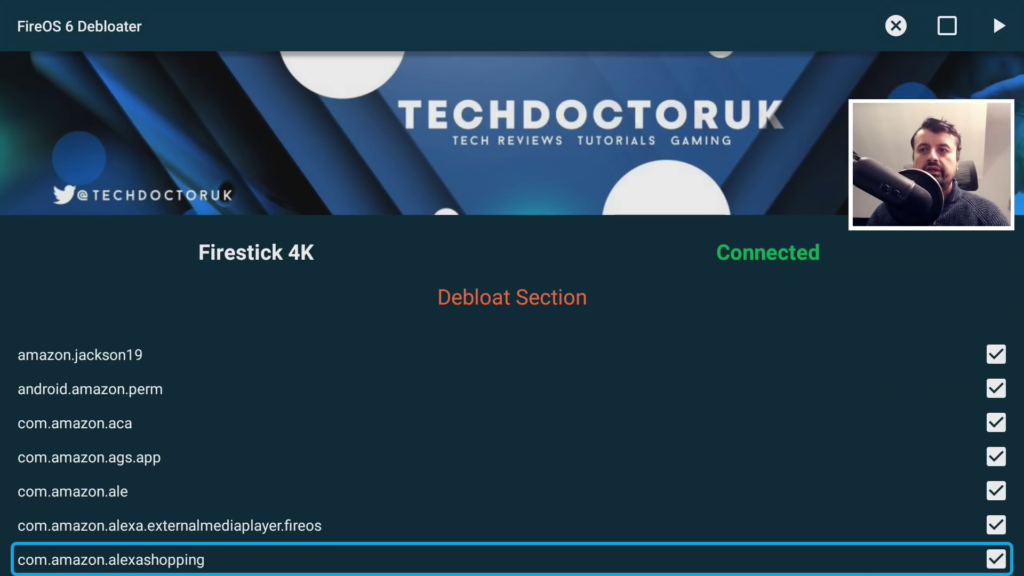
{"action": "key", "text": "Down"}
{"action": "key", "text": "Down"}
{"action": "key", "text": "Down"}
{"action": "key", "text": "Down"}
{"action": "key", "text": "Down"}
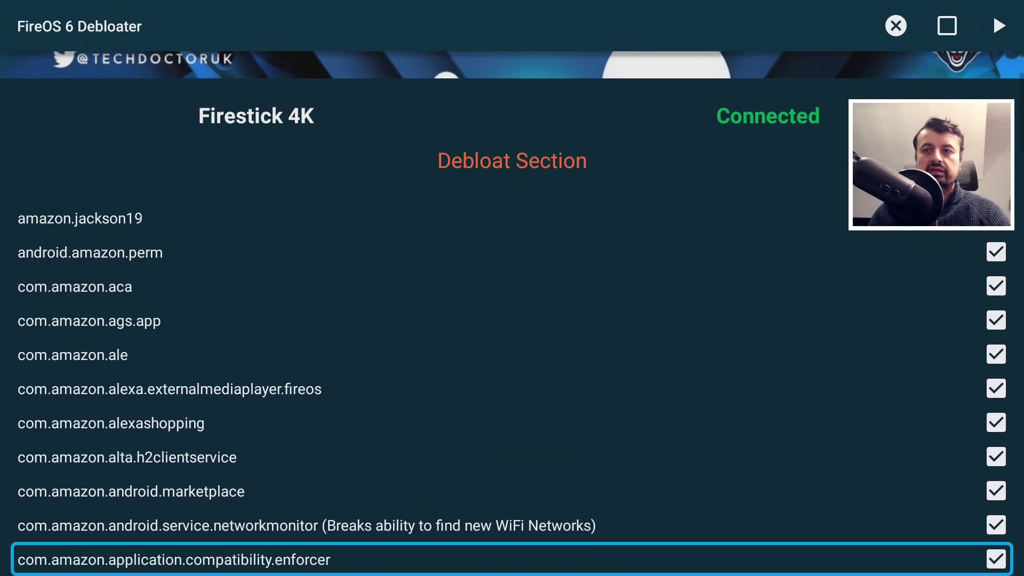
{"action": "key", "text": "Down"}
{"action": "key", "text": "Down"}
{"action": "key", "text": "Down"}
{"action": "key", "text": "Down"}
{"action": "key", "text": "Down"}
{"action": "key", "text": "Down"}
{"action": "key", "text": "Down"}
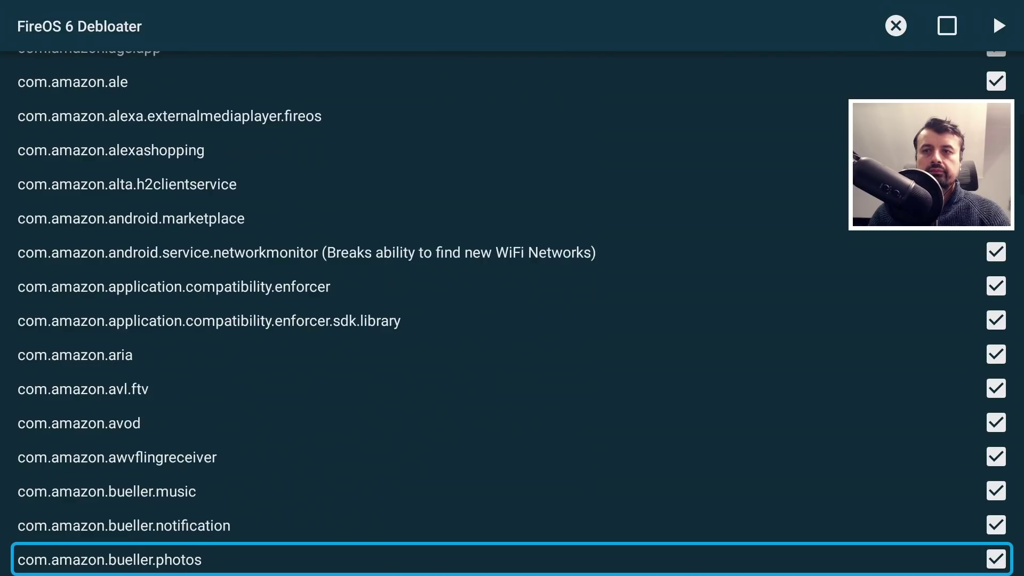
{"action": "key", "text": "Up"}
{"action": "key", "text": "Up"}
{"action": "key", "text": "Up"}
{"action": "key", "text": "Up"}
{"action": "key", "text": "Up"}
{"action": "key", "text": "Up"}
{"action": "key", "text": "Up"}
{"action": "key", "text": "Up"}
{"action": "key", "text": "Up"}
{"action": "key", "text": "Up"}
{"action": "key", "text": "Up"}
{"action": "key", "text": "Up"}
{"action": "key", "text": "Up"}
{"action": "key", "text": "Up"}
{"action": "key", "text": "Up"}
{"action": "key", "text": "Up"}
{"action": "key", "text": "Up"}
{"action": "key", "text": "Up"}
{"action": "key", "text": "Up"}
{"action": "key", "text": "Up"}
{"action": "key", "text": "Up"}
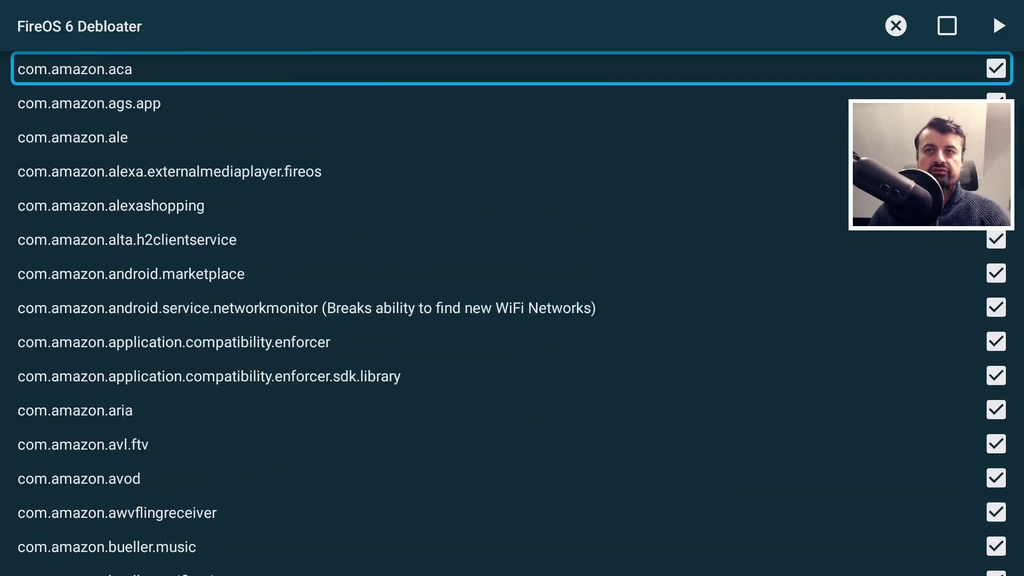
{"action": "key", "text": "Right"}
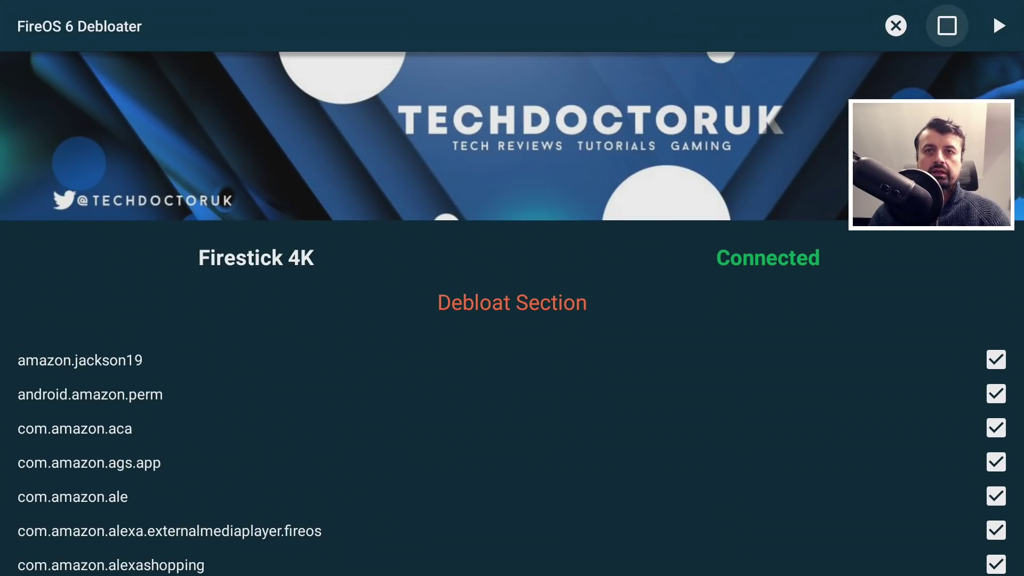
- Untick every package and browse the unticked list to show toggling works
{"action": "key", "text": "Return"}
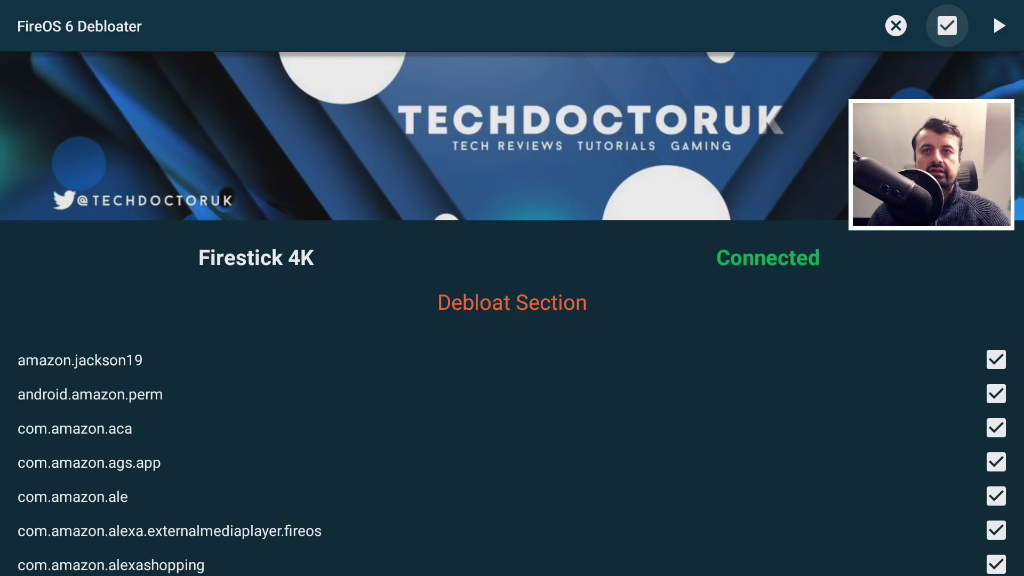
{"action": "key", "text": "Return"}
{"action": "key", "text": "Down"}
{"action": "key", "text": "Down"}
{"action": "key", "text": "Down"}
{"action": "key", "text": "Down"}
{"action": "key", "text": "Down"}
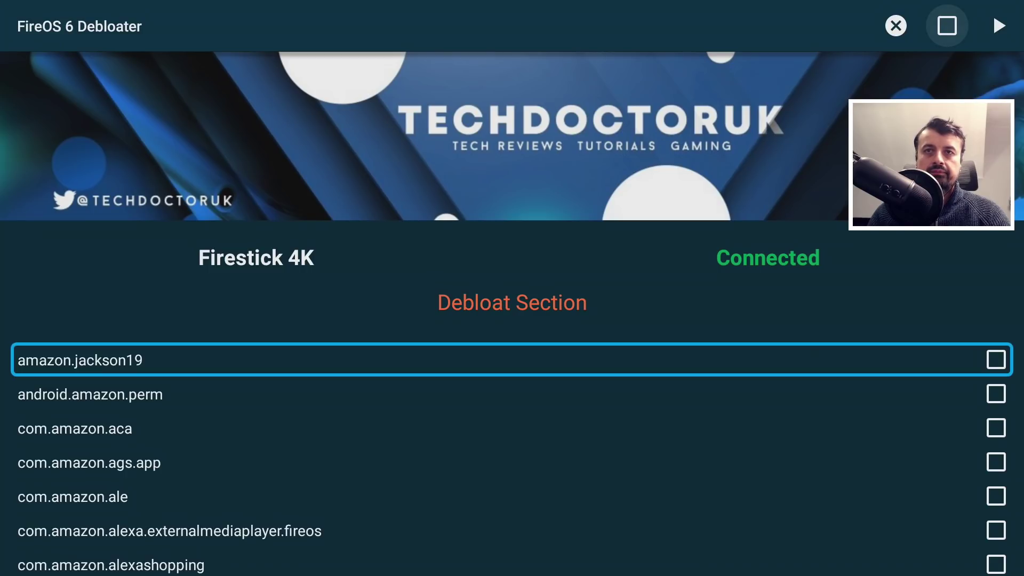
{"action": "key", "text": "Down"}
{"action": "key", "text": "Down"}
{"action": "key", "text": "Down"}
{"action": "key", "text": "Down"}
{"action": "key", "text": "Down"}
{"action": "key", "text": "Down"}
{"action": "key", "text": "Down"}
{"action": "key", "text": "Down"}
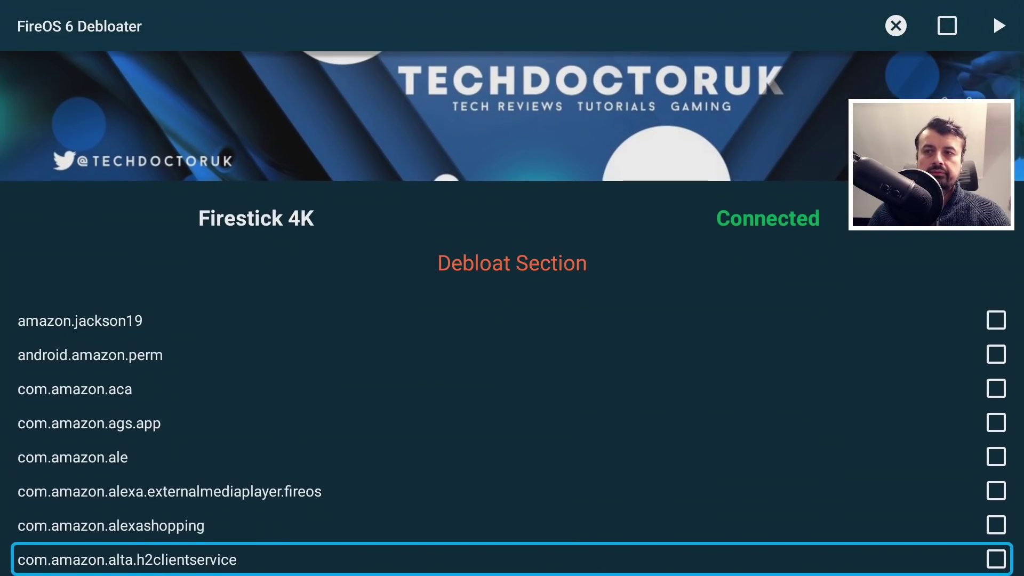
{"action": "key", "text": "Up"}
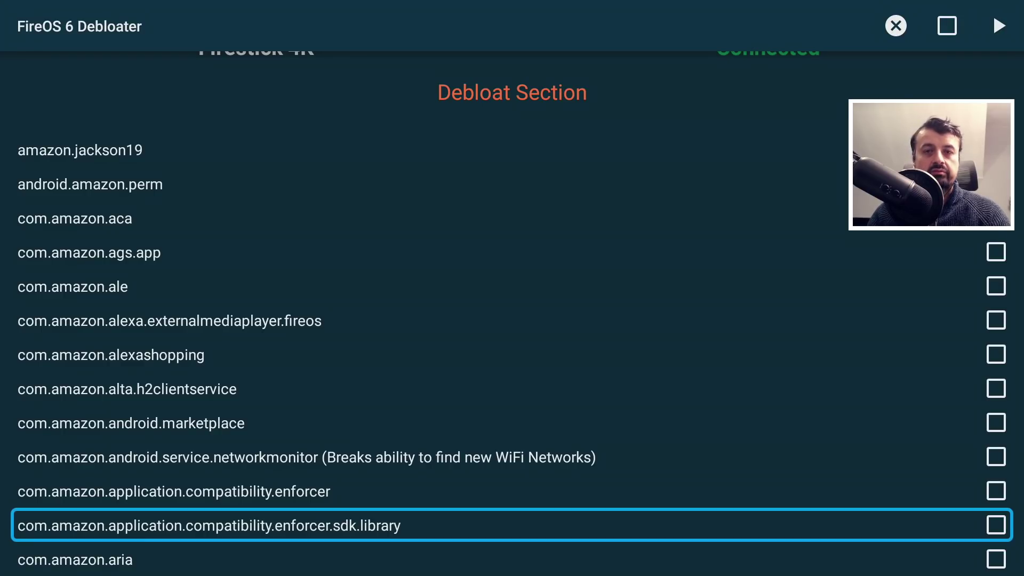
{"action": "key", "text": "Up"}
{"action": "key", "text": "Up"}
{"action": "key", "text": "Up"}
{"action": "key", "text": "Up"}
{"action": "key", "text": "Up"}
{"action": "key", "text": "Up"}
{"action": "key", "text": "Up"}
{"action": "key", "text": "Up"}
{"action": "key", "text": "Up"}
{"action": "key", "text": "Up"}
{"action": "key", "text": "Up"}
{"action": "key", "text": "Up"}
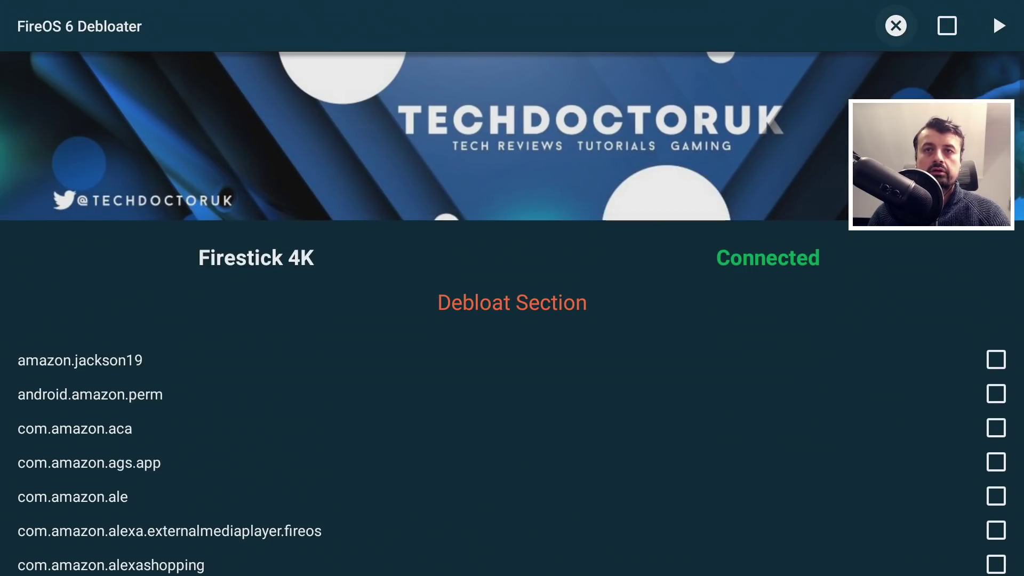
- Re-tick all packages and run the debloat with the Play button
{"action": "key", "text": "Right"}
{"action": "key", "text": "Return"}
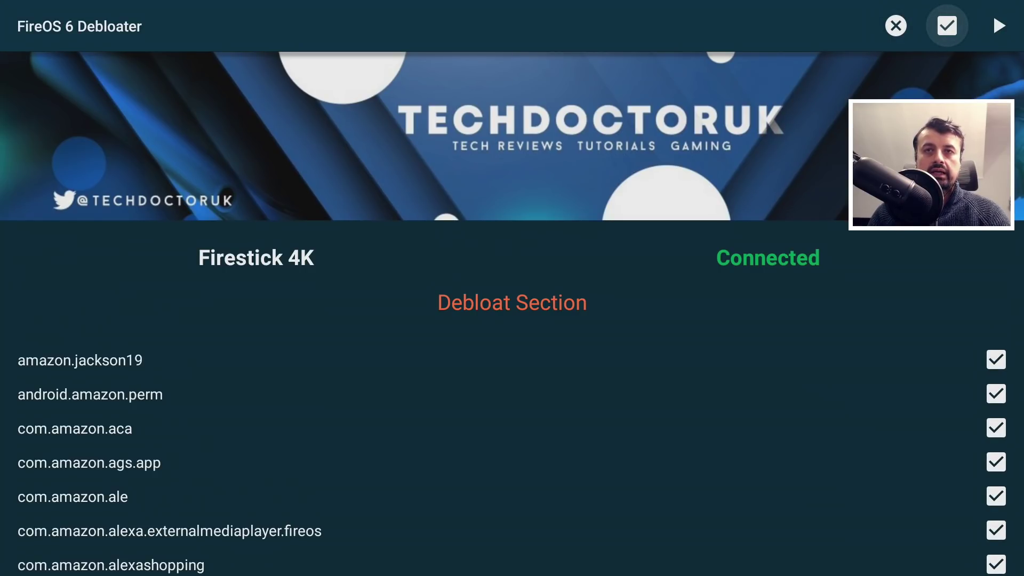
{"action": "key", "text": "Right"}
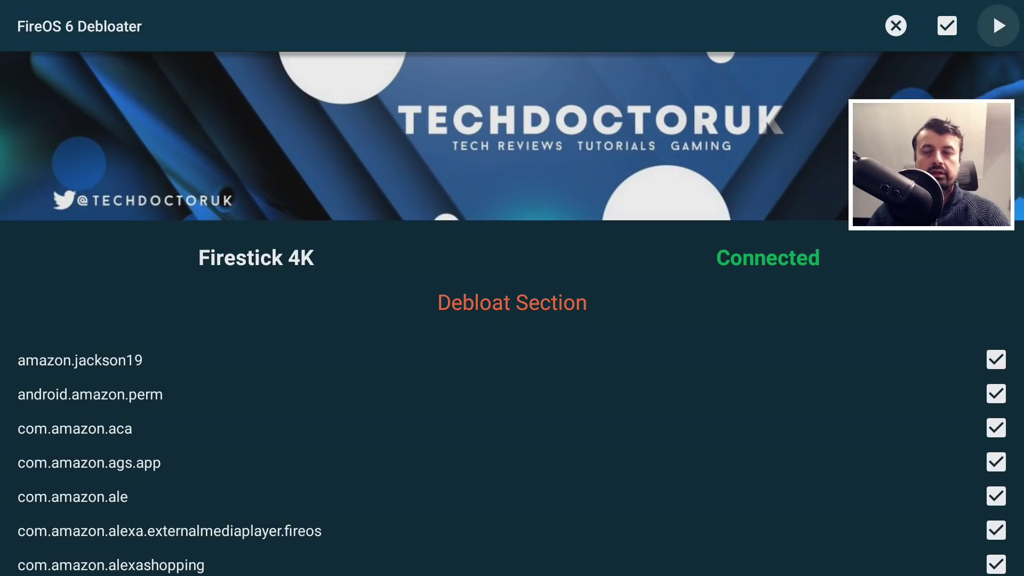
{"action": "key", "text": "Return"}
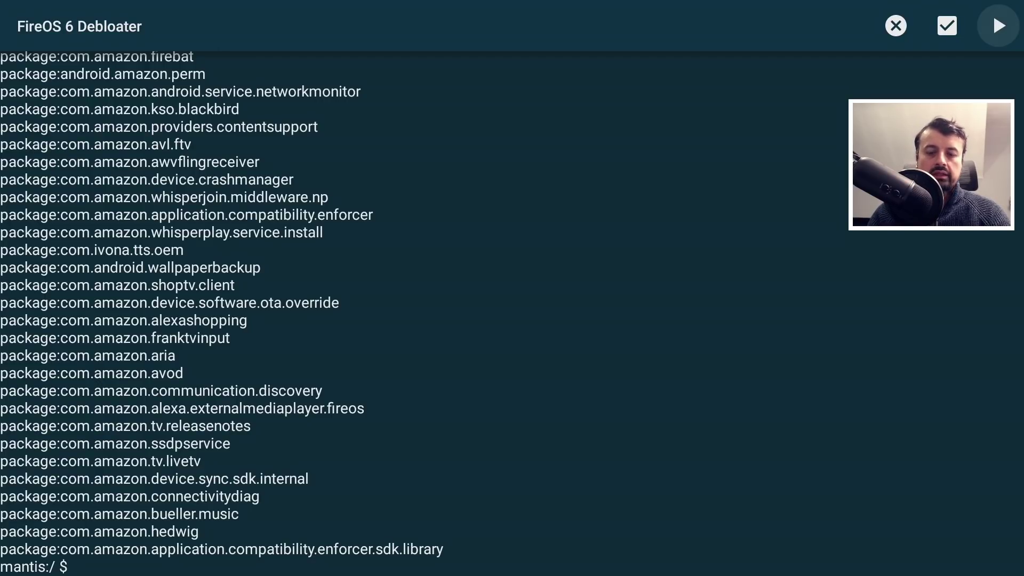
- Dismiss the terminal output, browse to com.amazon.aria, and return to the Fire TV Home screen
{"action": "key", "text": "Down"}
{"action": "key", "text": "Down"}
{"action": "key", "text": "Down"}
{"action": "key", "text": "Down"}
{"action": "key", "text": "Down"}
{"action": "key", "text": "Down"}
{"action": "key", "text": "Down"}
{"action": "key", "text": "Down"}
{"action": "key", "text": "Down"}
{"action": "key", "text": "Down"}
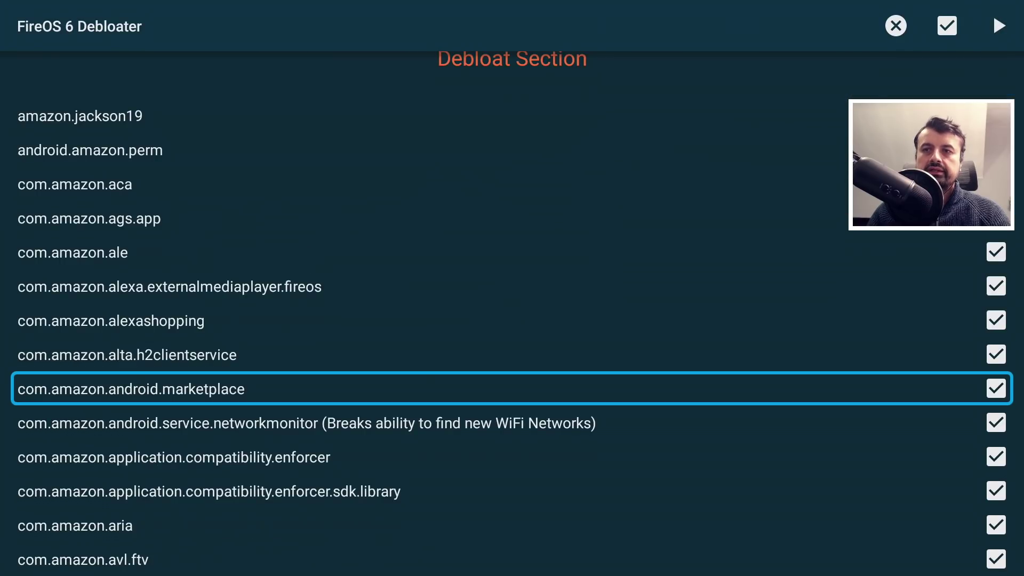
{"action": "key", "text": "Down"}
{"action": "key", "text": "Down"}
{"action": "key", "text": "Down"}
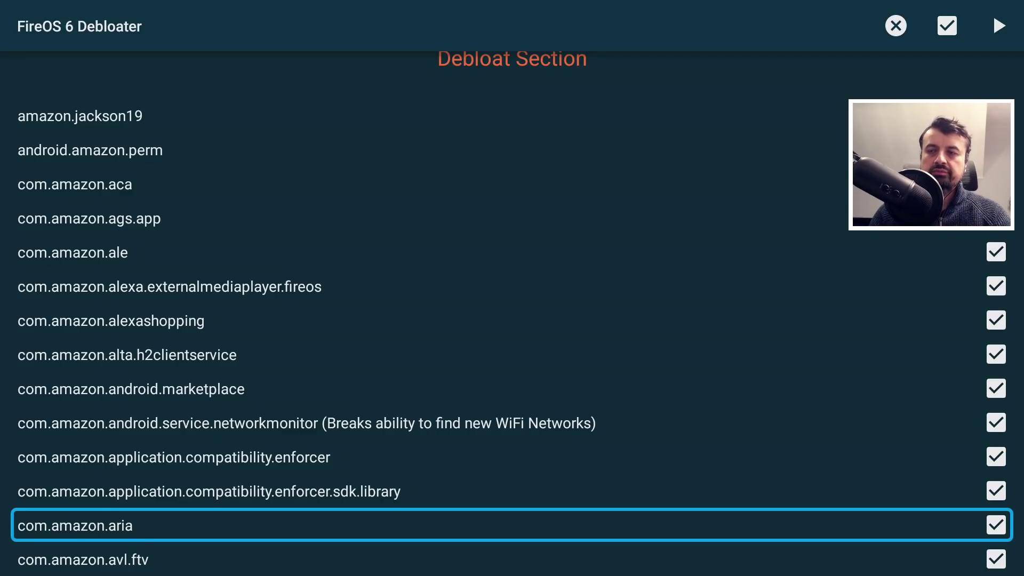
{"action": "key", "text": "Home"}
{"action": "key", "text": "Down"}
{"action": "key", "text": "Down"}
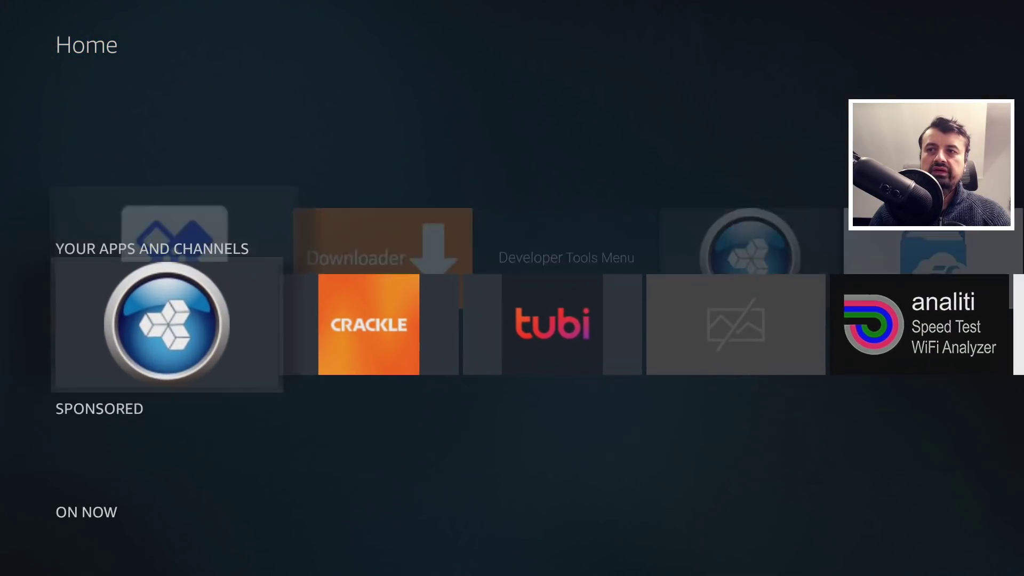
{"action": "key", "text": "Up"}
{"action": "key", "text": "Up"}
{"action": "key", "text": "Right"}
{"action": "key", "text": "Right"}
{"action": "key", "text": "Right"}
{"action": "key", "text": "Right"}
{"action": "key", "text": "Right"}
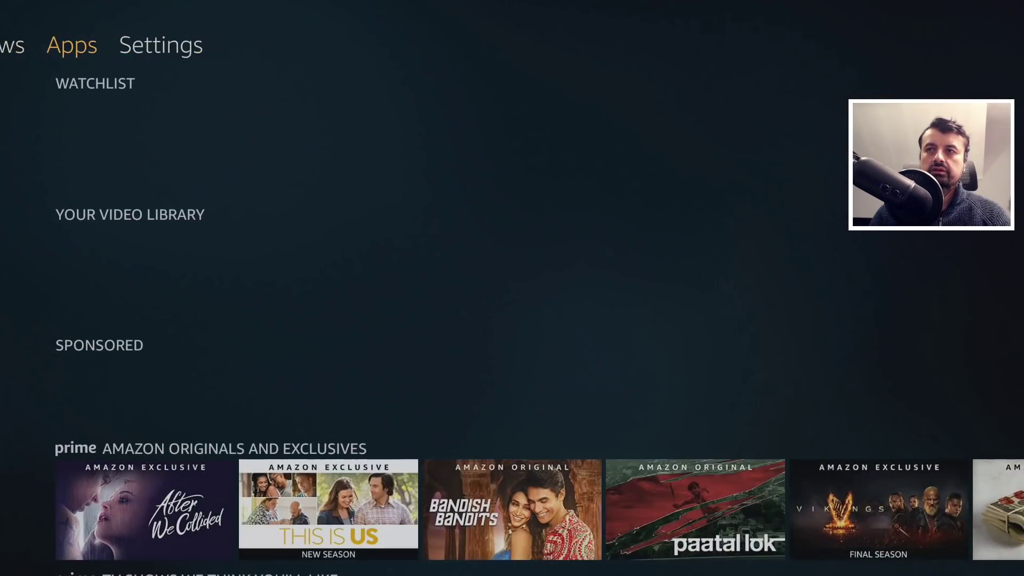
{"action": "key", "text": "Down"}
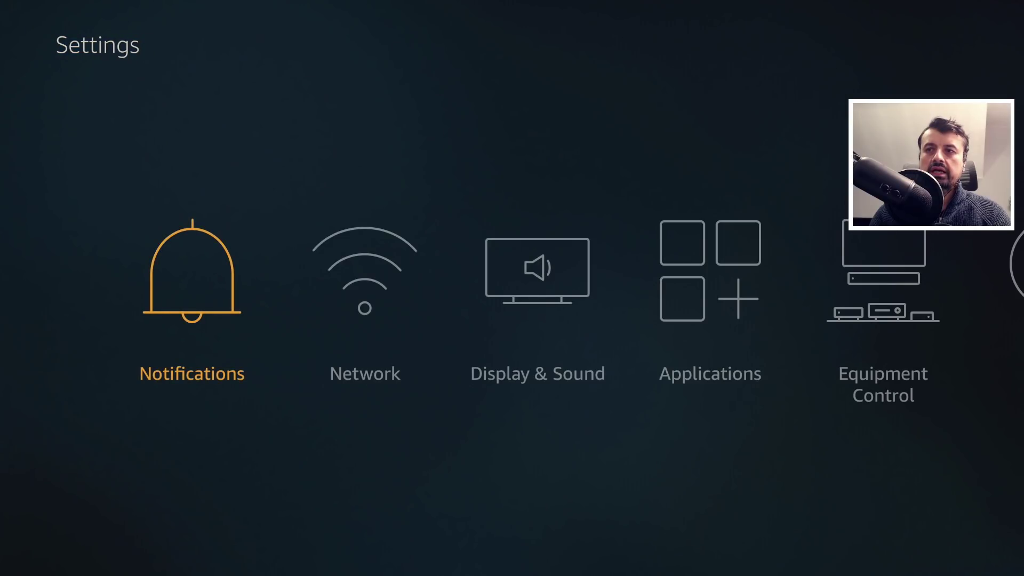
{"action": "key", "text": "Right"}
{"action": "key", "text": "Right"}
{"action": "key", "text": "Right"}
{"action": "key", "text": "Right"}
{"action": "key", "text": "Right"}
{"action": "key", "text": "Home"}
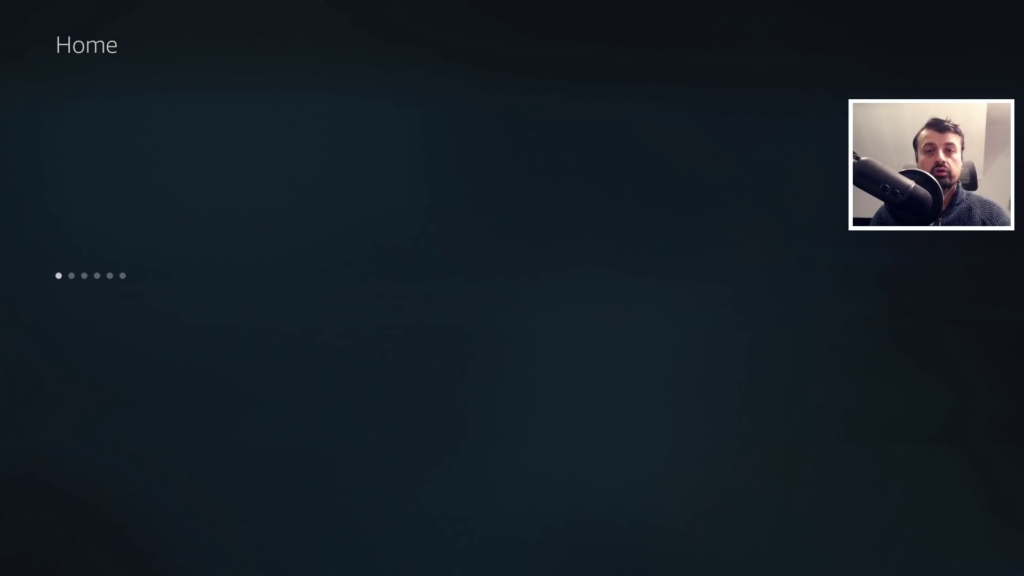
{"action": "key", "text": "Down"}
{"action": "key", "text": "Down"}
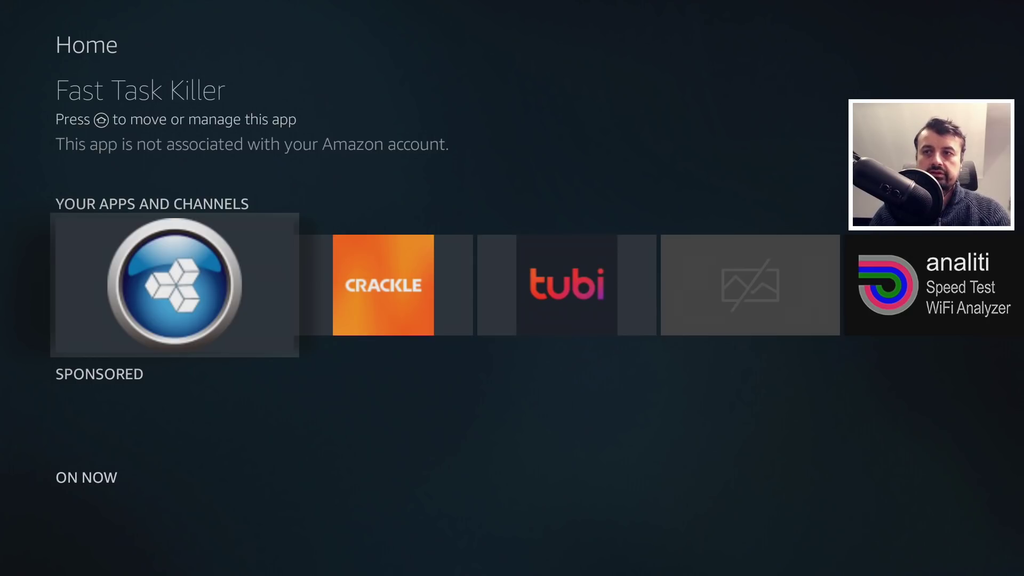
{"action": "key", "text": "Up"}
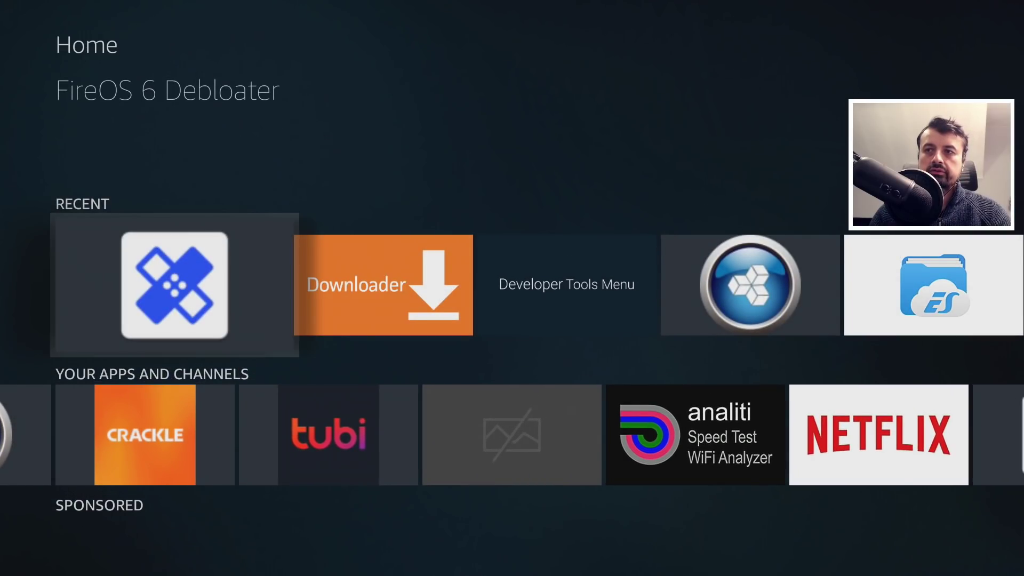
- Reopen FireOS 6 Debloater and browse the Debloat Section list between marketplace, networkmonitor and device.messaging
{"action": "key", "text": "Return"}
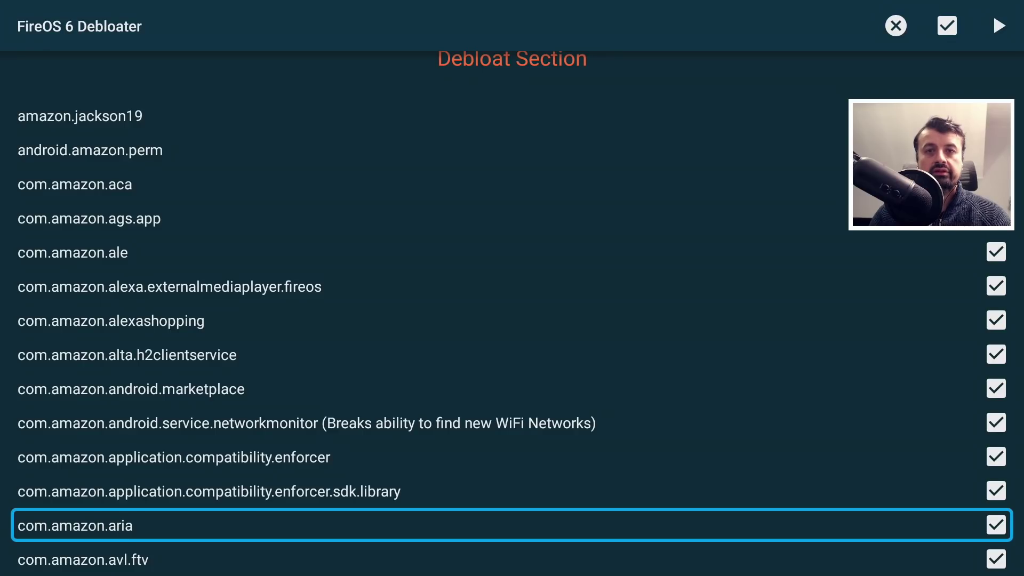
{"action": "key", "text": "Up"}
{"action": "key", "text": "Up"}
{"action": "key", "text": "Up"}
{"action": "key", "text": "Up"}
{"action": "key", "text": "Up"}
{"action": "key", "text": "Up"}
{"action": "key", "text": "Up"}
{"action": "key", "text": "Up"}
{"action": "key", "text": "Up"}
{"action": "key", "text": "Up"}
{"action": "key", "text": "Up"}
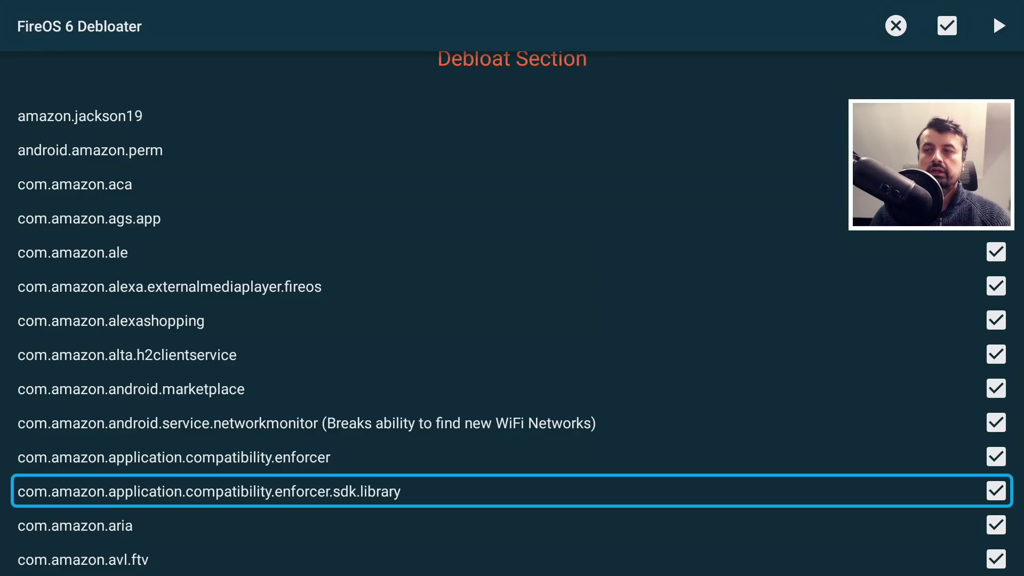
{"action": "key", "text": "Down"}
{"action": "key", "text": "Down"}
{"action": "key", "text": "Down"}
{"action": "key", "text": "Down"}
{"action": "key", "text": "Down"}
{"action": "key", "text": "Down"}
{"action": "key", "text": "Down"}
{"action": "key", "text": "Down"}
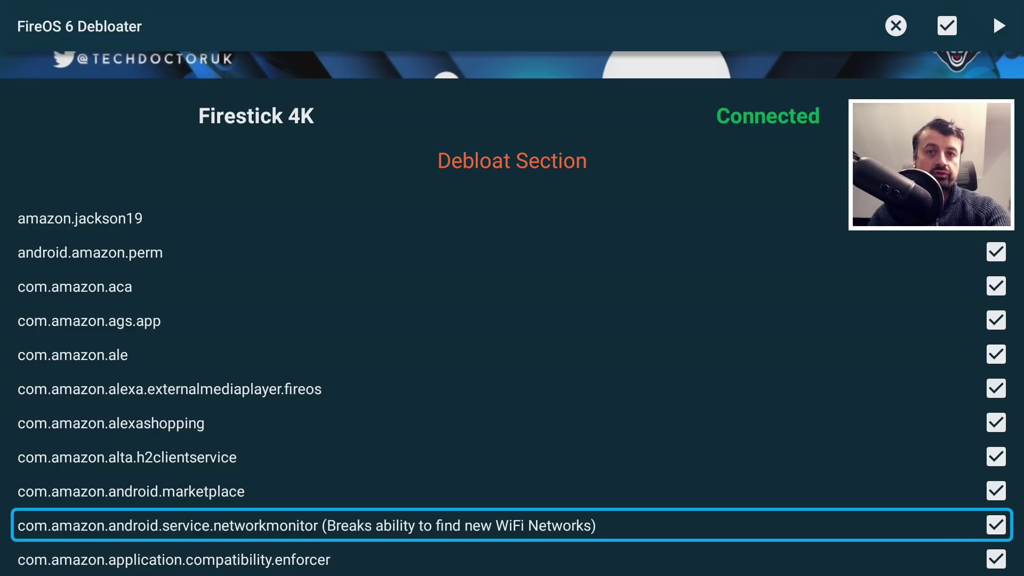
{"action": "key", "text": "Up"}
{"action": "key", "text": "Down"}
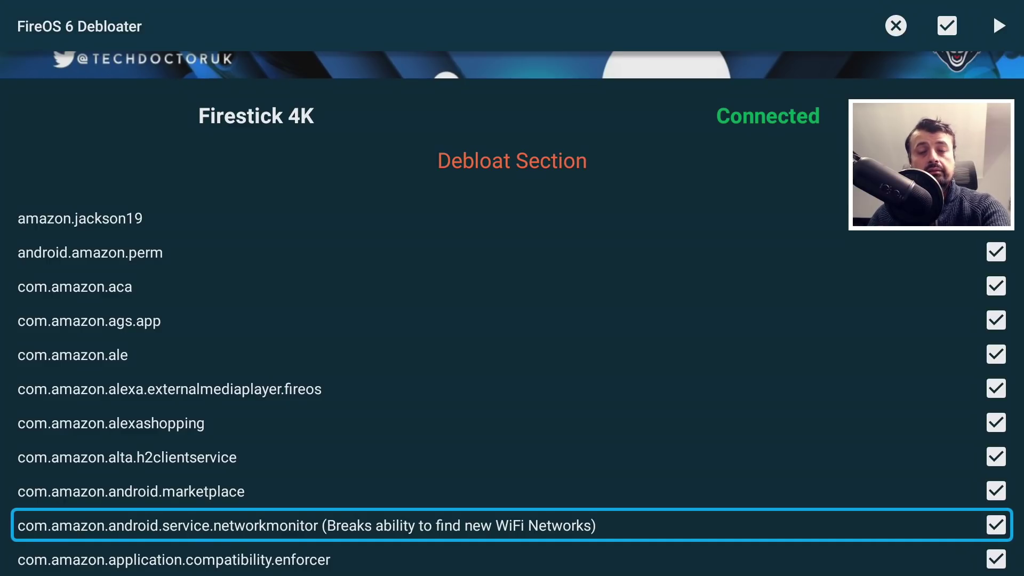
{"action": "key", "text": "Up"}
{"action": "key", "text": "Down"}
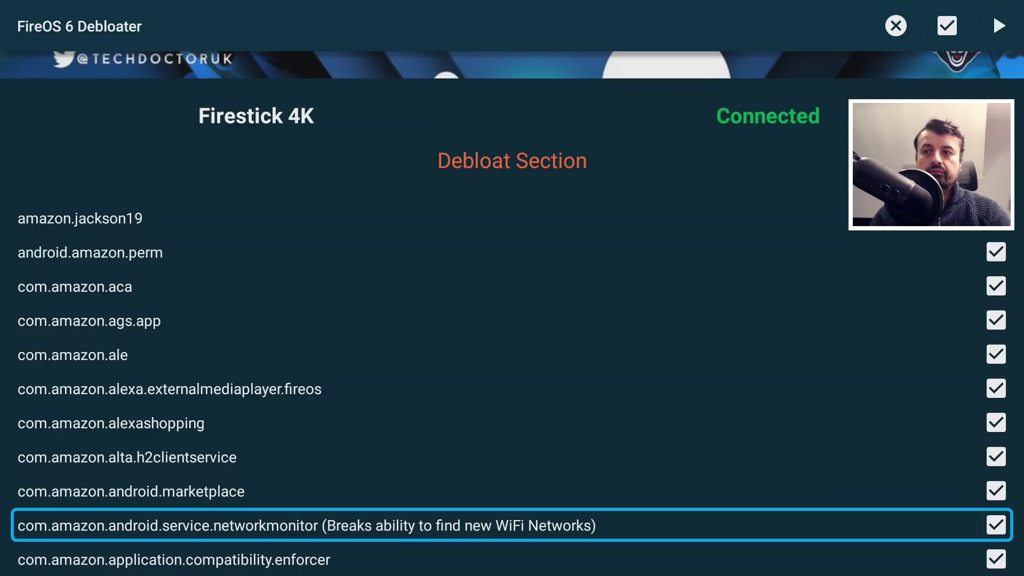
{"action": "key", "text": "Down"}
{"action": "key", "text": "Down"}
{"action": "key", "text": "Down"}
{"action": "key", "text": "Down"}
{"action": "key", "text": "Down"}
{"action": "key", "text": "Down"}
{"action": "key", "text": "Down"}
{"action": "key", "text": "Down"}
{"action": "key", "text": "Down"}
{"action": "key", "text": "Down"}
{"action": "key", "text": "Down"}
{"action": "key", "text": "Down"}
{"action": "key", "text": "Down"}
{"action": "key", "text": "Down"}
{"action": "key", "text": "Down"}
{"action": "key", "text": "Down"}
{"action": "key", "text": "Down"}
{"action": "key", "text": "Down"}
{"action": "key", "text": "Down"}
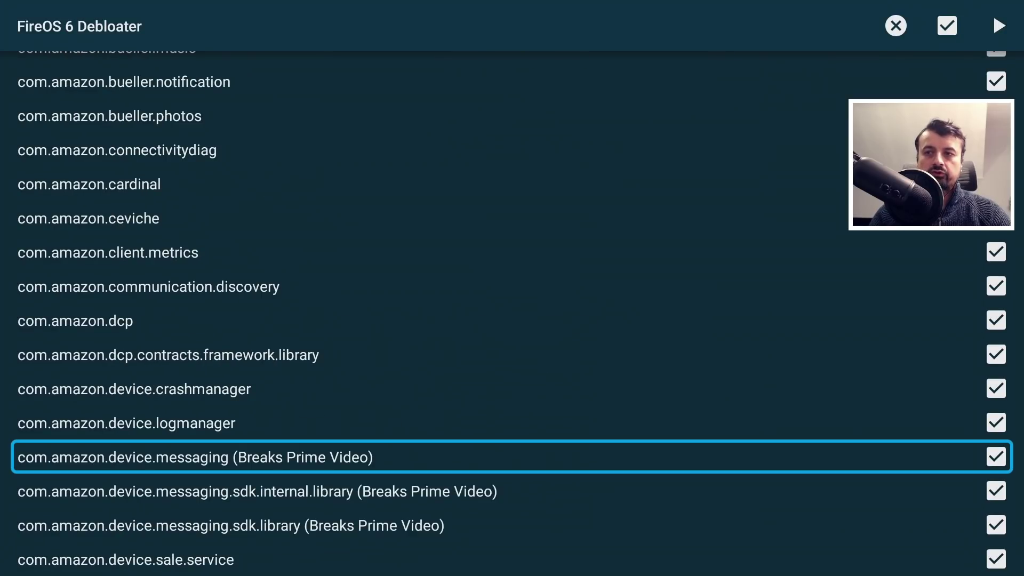
{"action": "key", "text": "Down"}
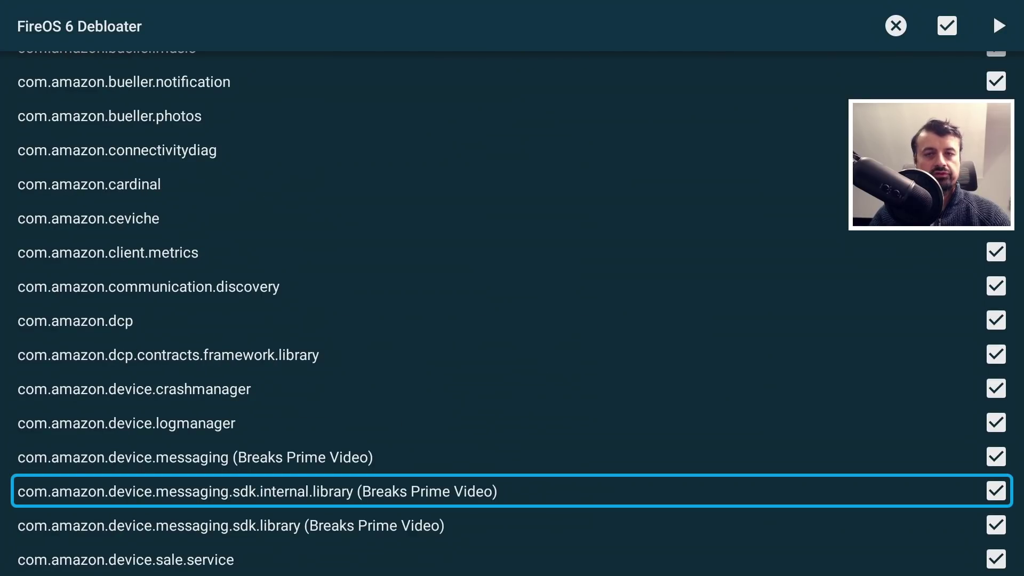
{"action": "key", "text": "Down"}
{"action": "key", "text": "Down"}
{"action": "key", "text": "Down"}
{"action": "key", "text": "Down"}
{"action": "key", "text": "Down"}
{"action": "key", "text": "Down"}
{"action": "key", "text": "Down"}
{"action": "key", "text": "Down"}
{"action": "key", "text": "Down"}
{"action": "key", "text": "Down"}
{"action": "key", "text": "Down"}
{"action": "key", "text": "Down"}
{"action": "key", "text": "Down"}
{"action": "key", "text": "Down"}
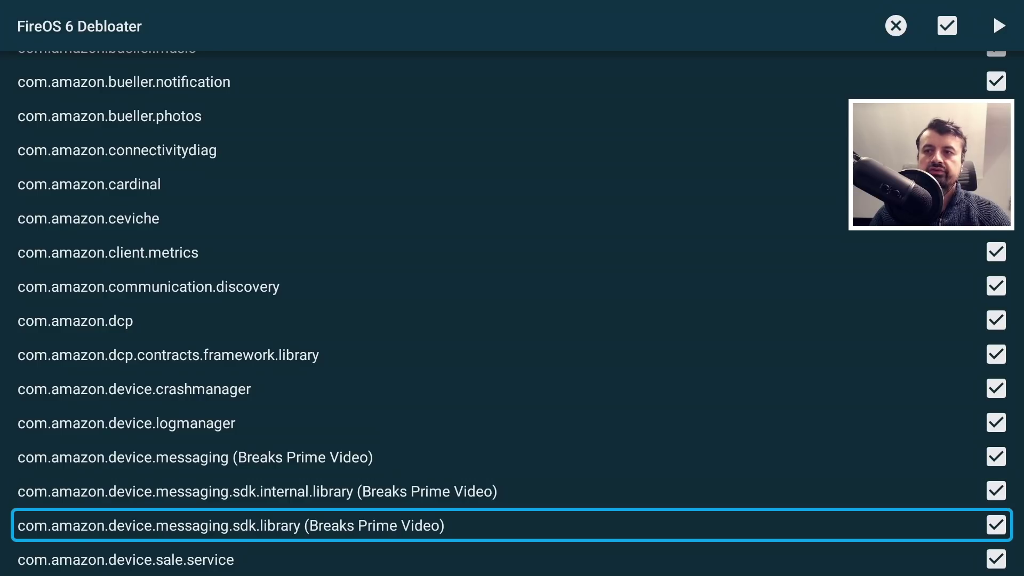
{"action": "key", "text": "Down"}
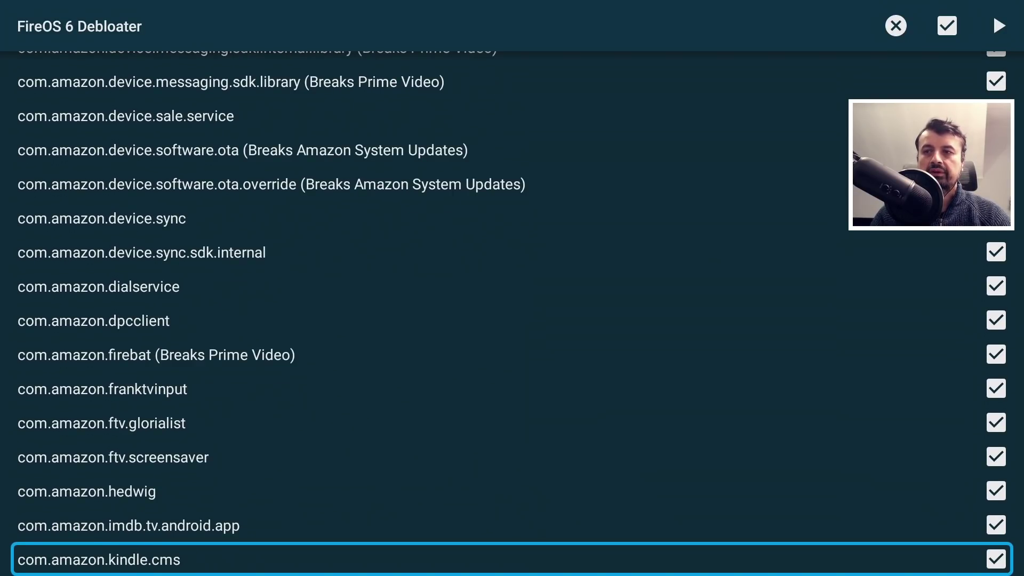
{"action": "key", "text": "Up"}
{"action": "key", "text": "Up"}
{"action": "key", "text": "Up"}
{"action": "key", "text": "Down"}
{"action": "key", "text": "Down"}
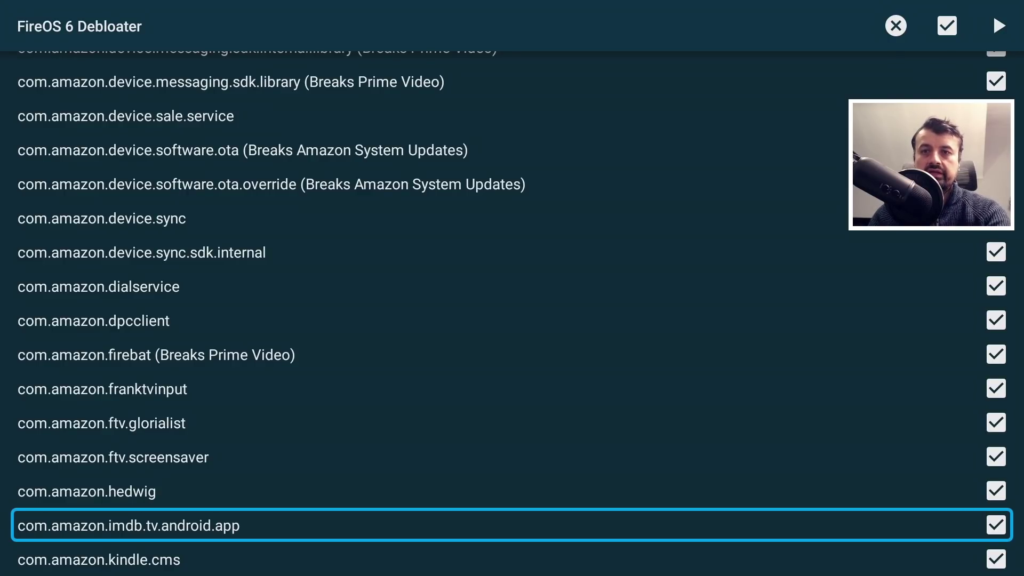
{"action": "key", "text": "Up"}
{"action": "key", "text": "Up"}
{"action": "key", "text": "Down"}
{"action": "key", "text": "Down"}
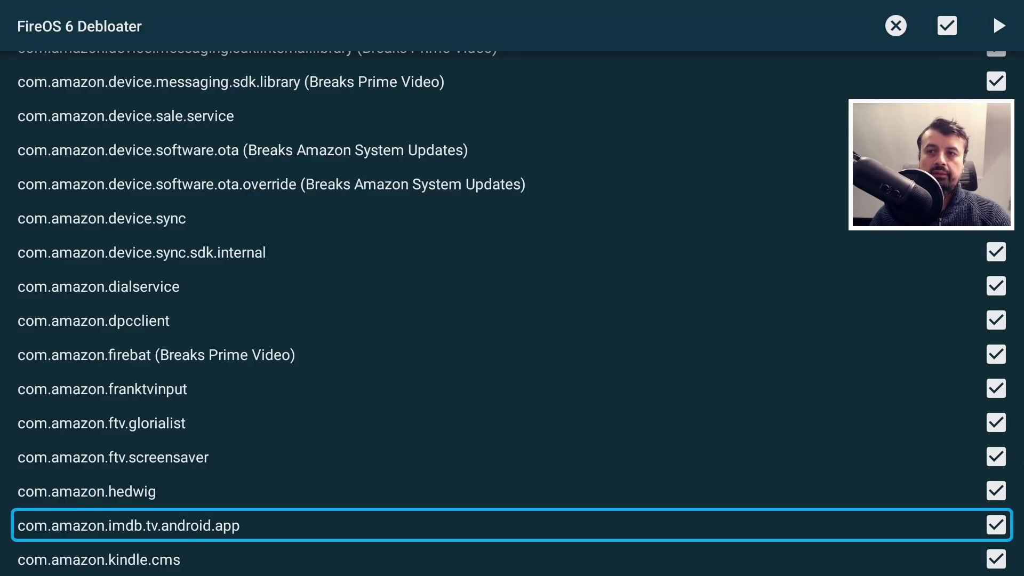
- Go from the debloater to Settings > Applications > Manage Installed Applications
{"action": "key", "text": "Home"}
{"action": "key", "text": "Right"}
{"action": "key", "text": "Right"}
{"action": "key", "text": "Right"}
{"action": "key", "text": "Right"}
{"action": "key", "text": "Right"}
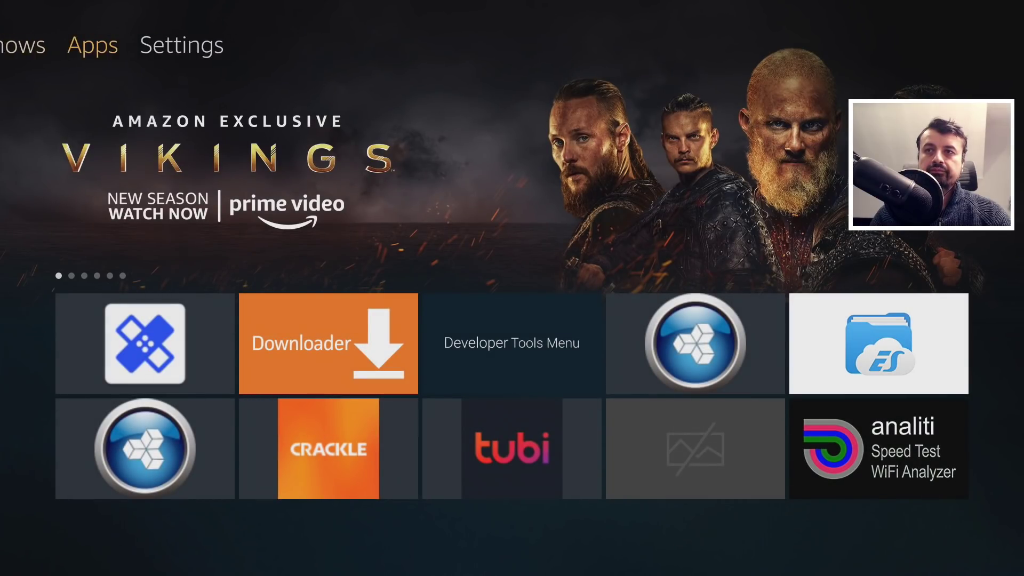
{"action": "key", "text": "Down"}
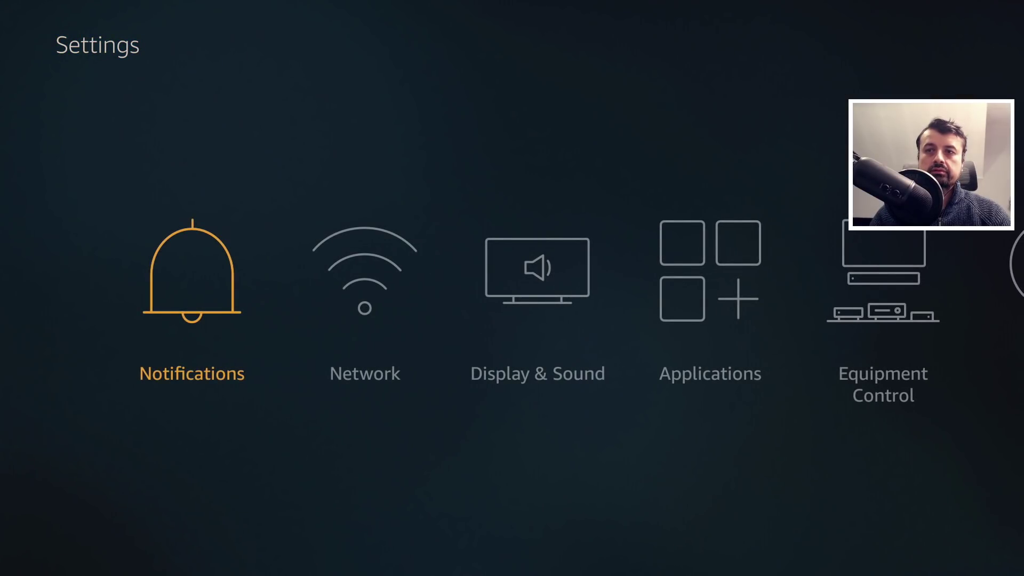
{"action": "key", "text": "Right"}
{"action": "key", "text": "Right"}
{"action": "key", "text": "Right"}
{"action": "key", "text": "Return"}
{"action": "key", "text": "Down"}
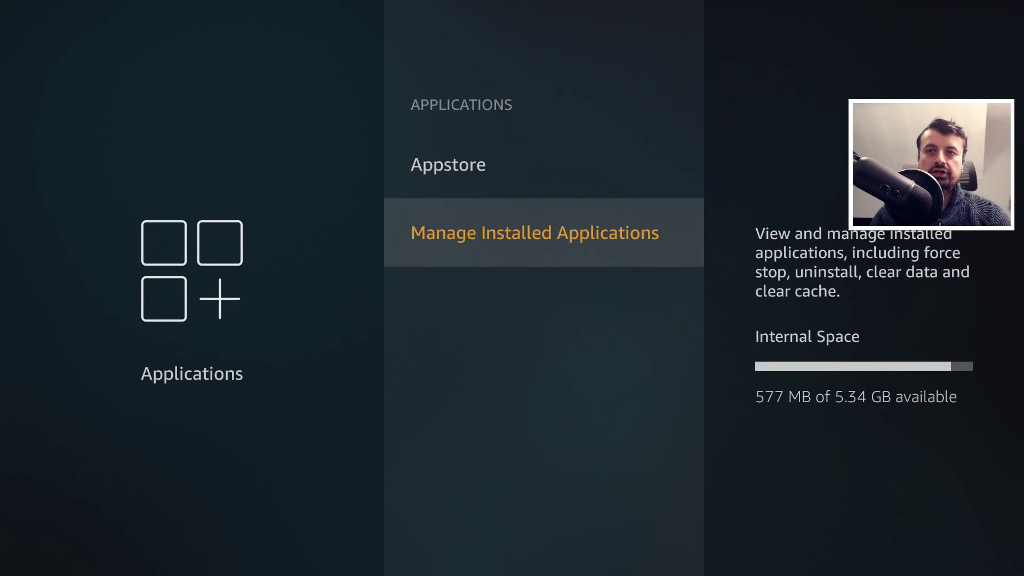
{"action": "key", "text": "Return"}
- Scroll the installed apps past Filelinked and FireOS 6 Debloater to IPVanish VPN, then return Home
{"action": "key", "text": "Down"}
{"action": "key", "text": "Down"}
{"action": "key", "text": "Down"}
{"action": "key", "text": "Down"}
{"action": "key", "text": "Down"}
{"action": "key", "text": "Down"}
{"action": "key", "text": "Down"}
{"action": "key", "text": "Down"}
{"action": "key", "text": "Down"}
{"action": "key", "text": "Down"}
{"action": "key", "text": "Down"}
{"action": "key", "text": "Down"}
{"action": "key", "text": "Down"}
{"action": "key", "text": "Down"}
{"action": "key", "text": "Down"}
{"action": "key", "text": "Down"}
{"action": "key", "text": "Down"}
{"action": "key", "text": "Down"}
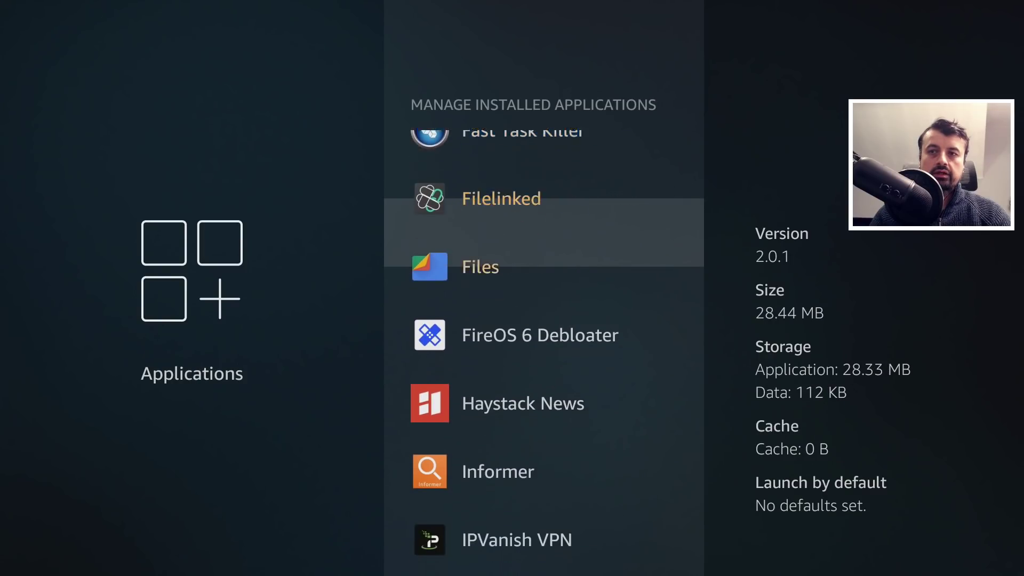
{"action": "key", "text": "Down"}
{"action": "key", "text": "Down"}
{"action": "key", "text": "Down"}
{"action": "key", "text": "Down"}
{"action": "key", "text": "Down"}
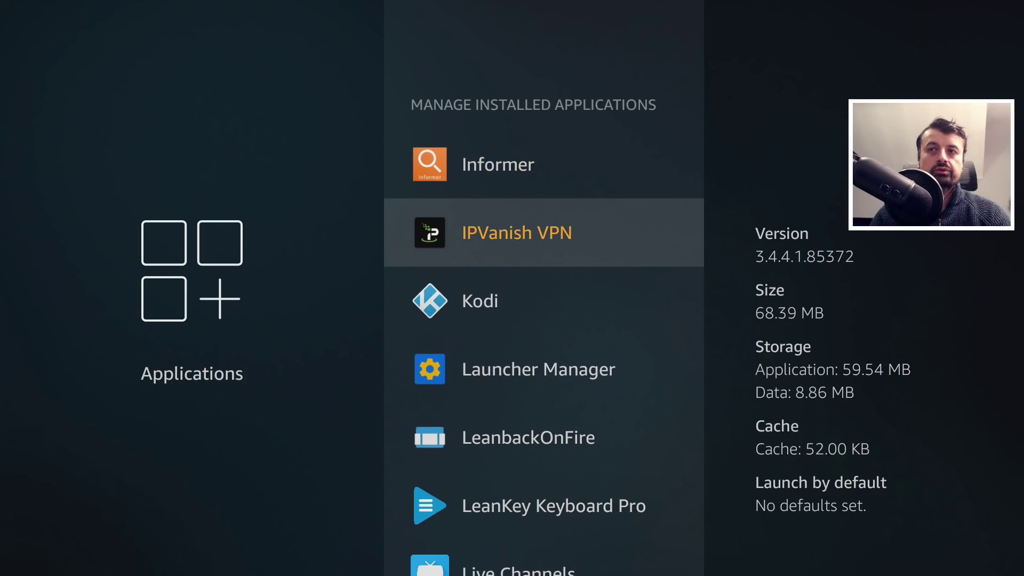
{"action": "key", "text": "Up"}
{"action": "key", "text": "Down"}
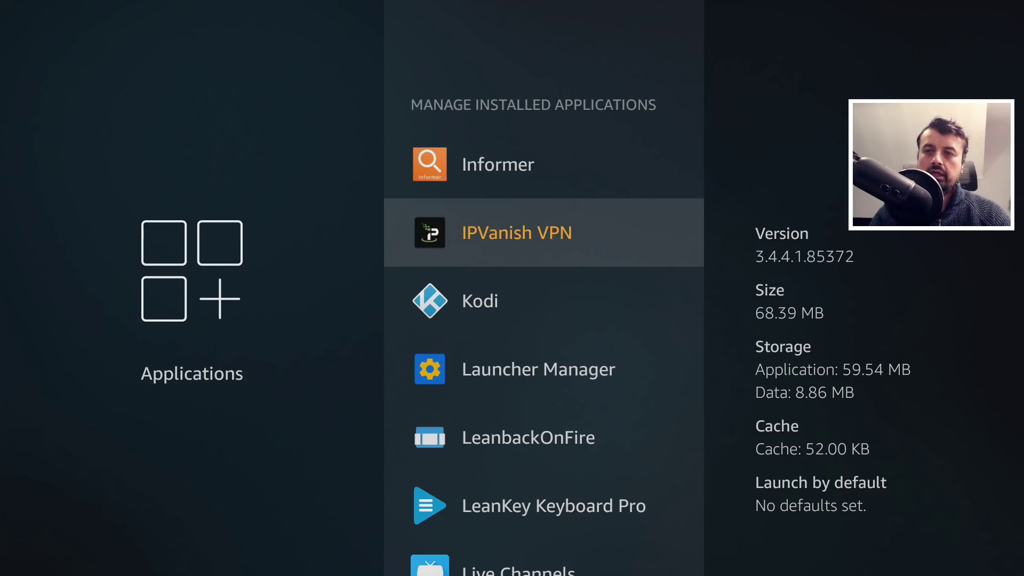
{"action": "key", "text": "Home"}
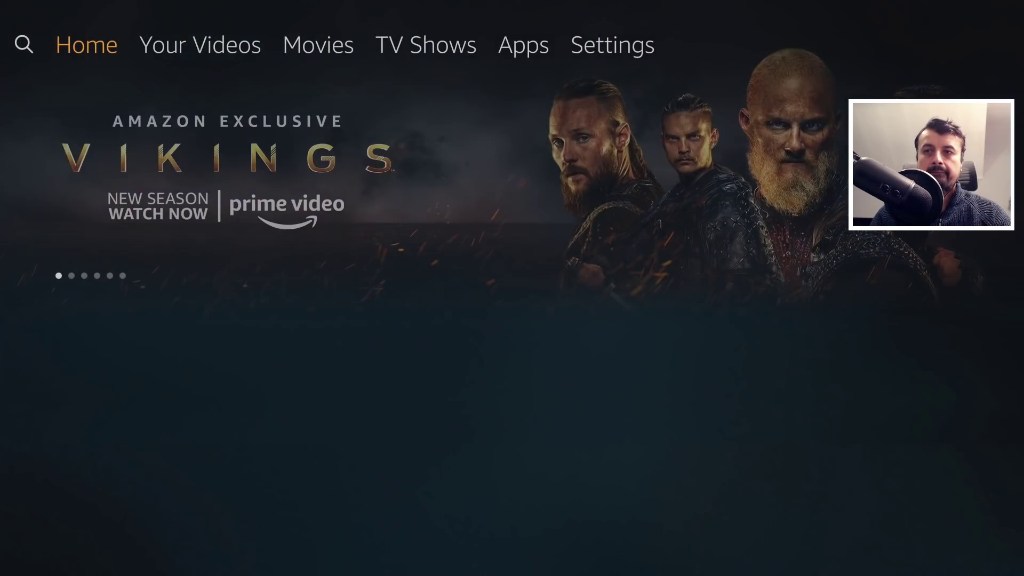
{"action": "key", "text": "Down"}
- Untick com.amazon.imdb.tv.android.app in FireOS 6 Debloater and re-run the debloat to re-enable it
{"action": "key", "text": "Return"}
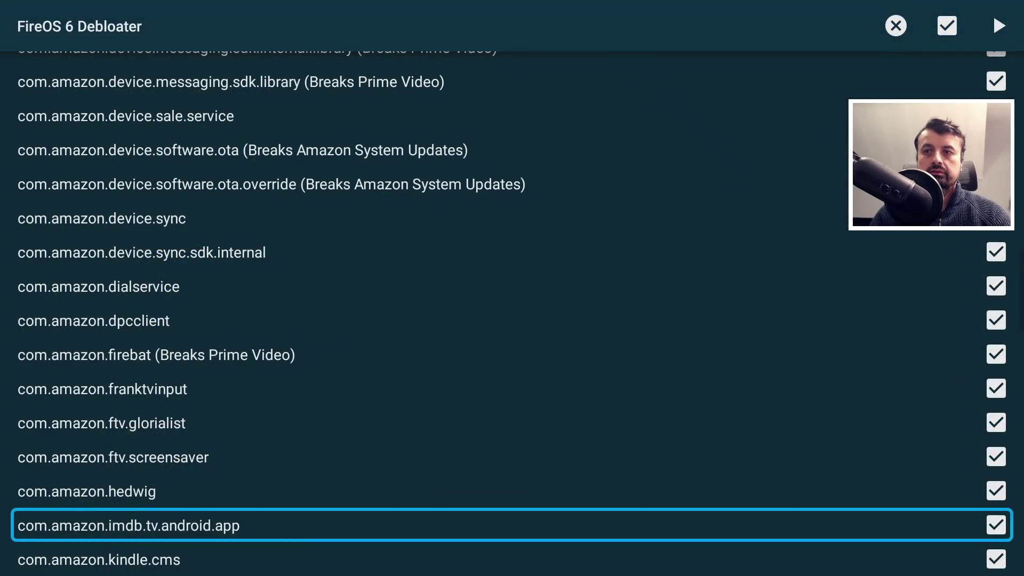
{"action": "key", "text": "Return"}
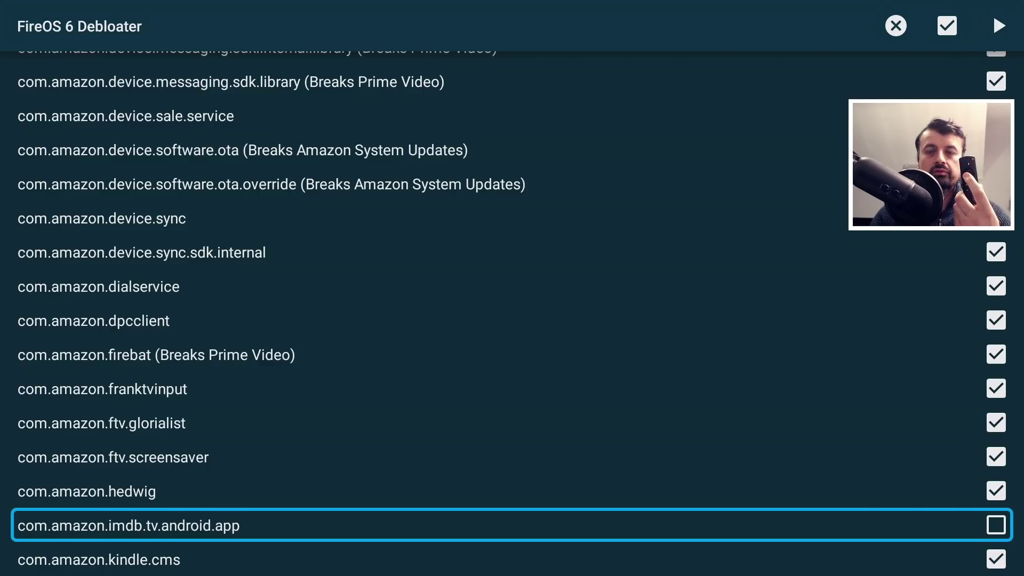
{"action": "left_click", "coordinate": [998, 26]}
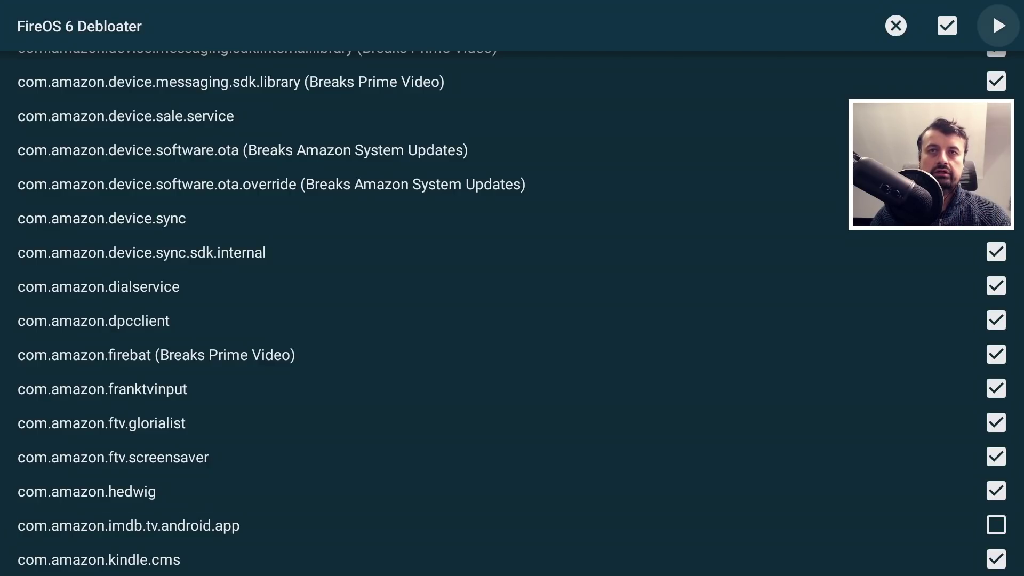
{"action": "key", "text": "Return"}
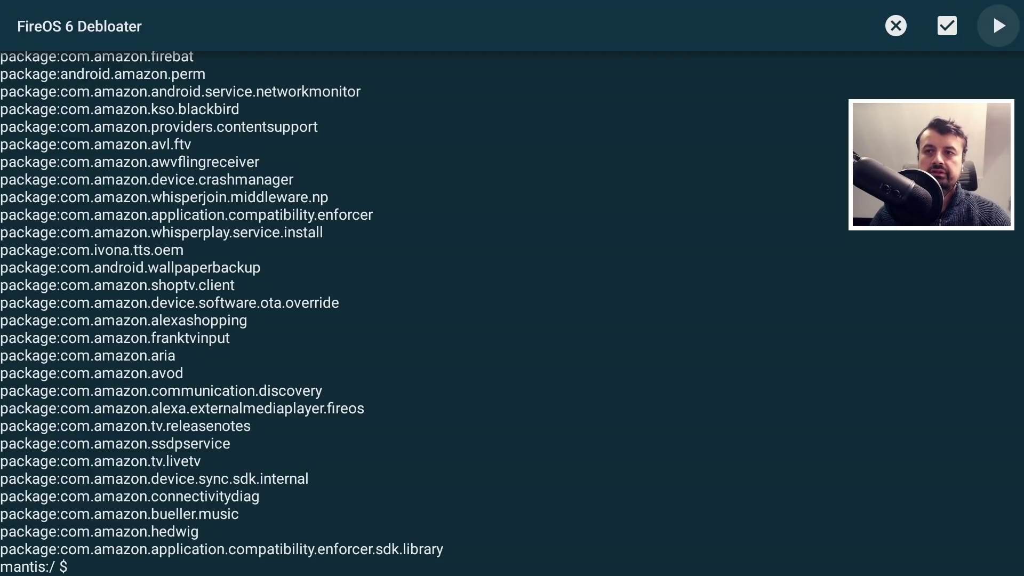
{"action": "key", "text": "Home"}
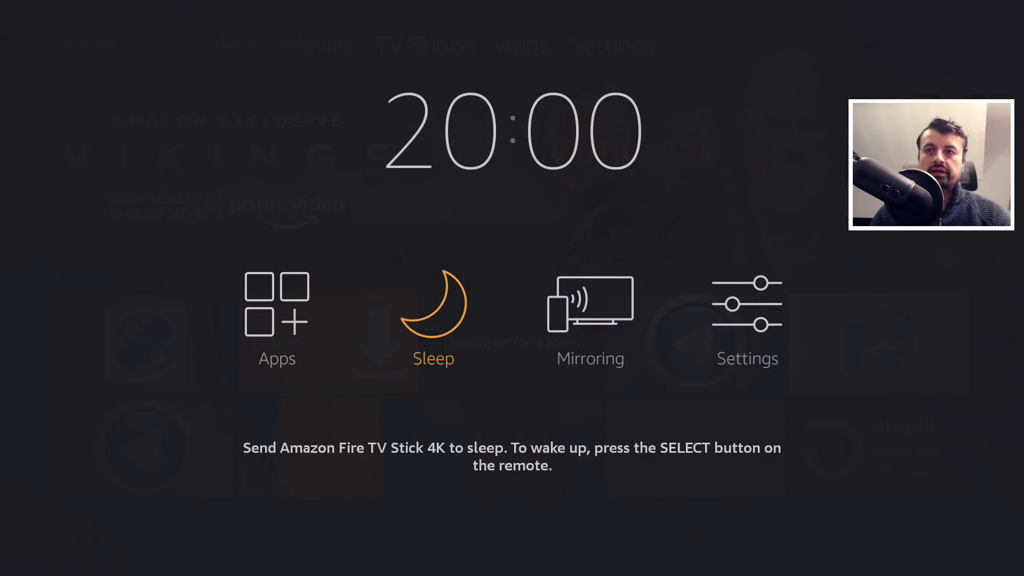
- Browse Settings > Applications > Manage Installed Applications past Haystack News down to IMDb TV
{"action": "key", "text": "Right"}
{"action": "key", "text": "Right"}
{"action": "key", "text": "Return"}
{"action": "key", "text": "Right"}
{"action": "key", "text": "Right"}
{"action": "key", "text": "Right"}
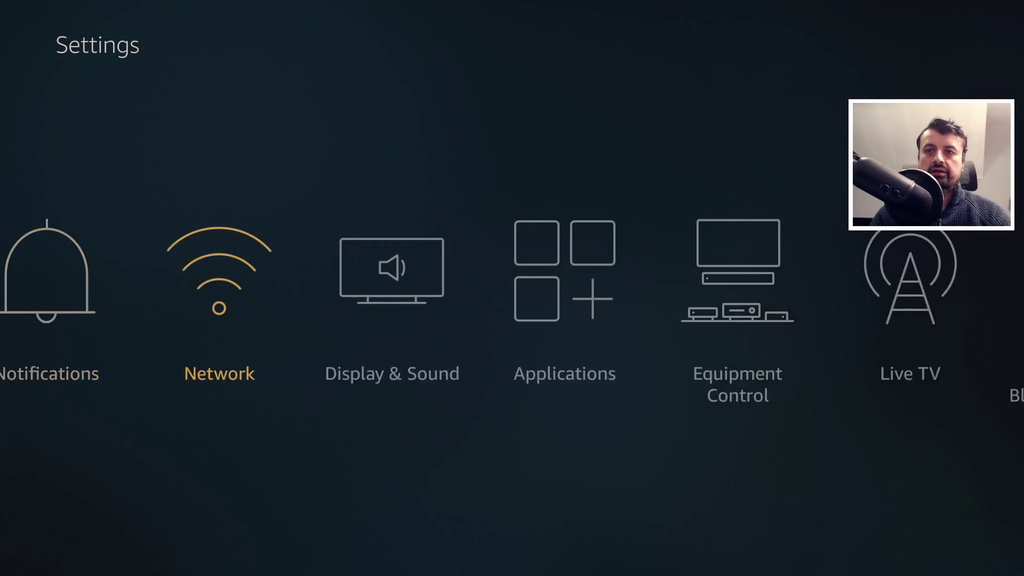
{"action": "key", "text": "Return"}
{"action": "key", "text": "Down"}
{"action": "key", "text": "Return"}
{"action": "key", "text": "Down"}
{"action": "key", "text": "Down"}
{"action": "key", "text": "Down"}
{"action": "key", "text": "Down"}
{"action": "key", "text": "Down"}
{"action": "key", "text": "Down"}
{"action": "key", "text": "Down"}
{"action": "key", "text": "Down"}
{"action": "key", "text": "Down"}
{"action": "key", "text": "Down"}
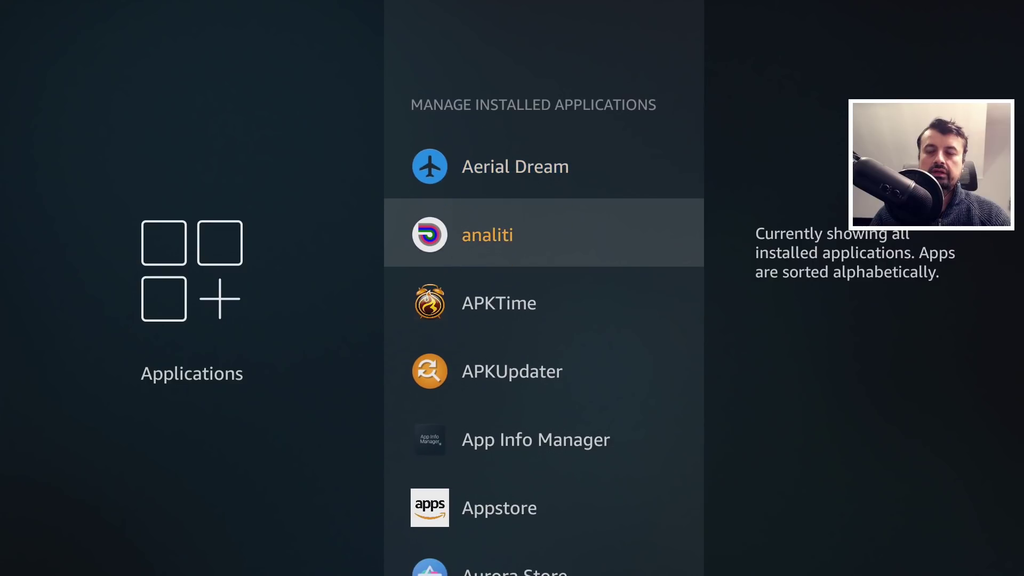
{"action": "key", "text": "Down"}
{"action": "key", "text": "Down"}
{"action": "key", "text": "Down"}
{"action": "key", "text": "Down"}
{"action": "key", "text": "Down"}
{"action": "key", "text": "Down"}
{"action": "key", "text": "Down"}
{"action": "key", "text": "Down"}
{"action": "key", "text": "Down"}
{"action": "key", "text": "Down"}
{"action": "key", "text": "Down"}
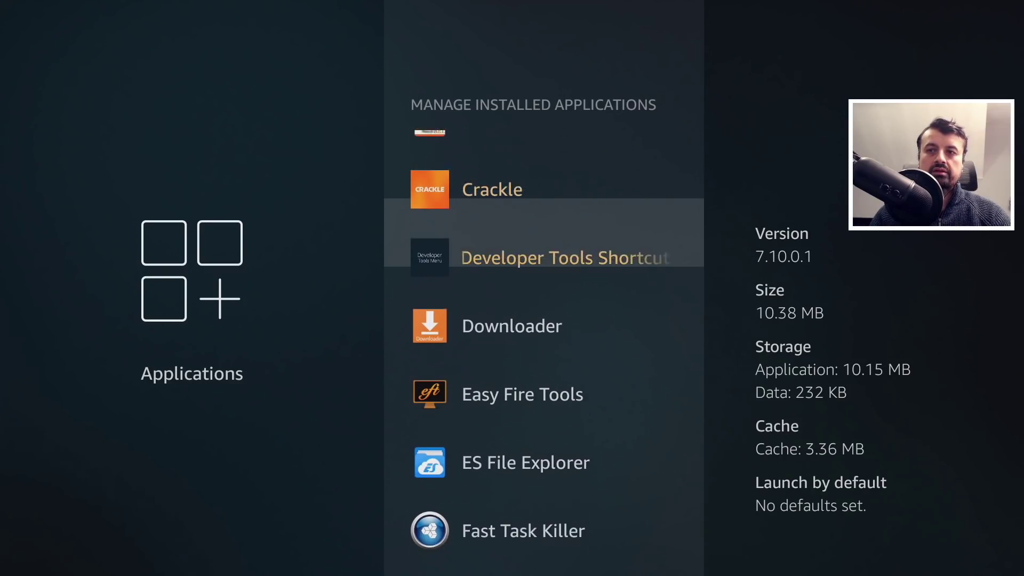
{"action": "key", "text": "Down"}
{"action": "key", "text": "Down"}
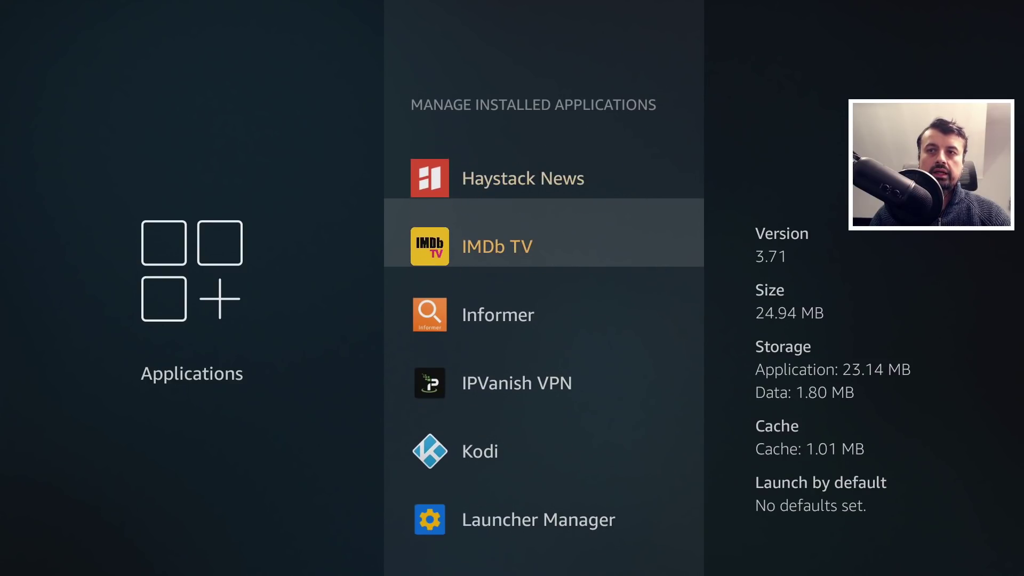
{"action": "key", "text": "Up"}
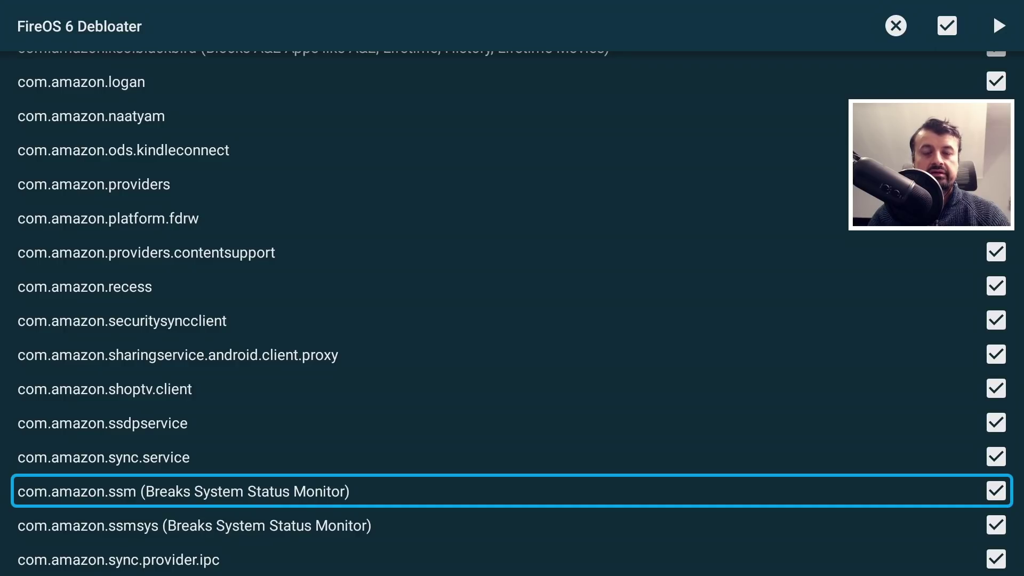
- Look over the two System Status Monitor packages in the Debloater list
{"action": "key", "text": "Down"}
{"action": "key", "text": "Up"}
{"action": "key", "text": "Down"}
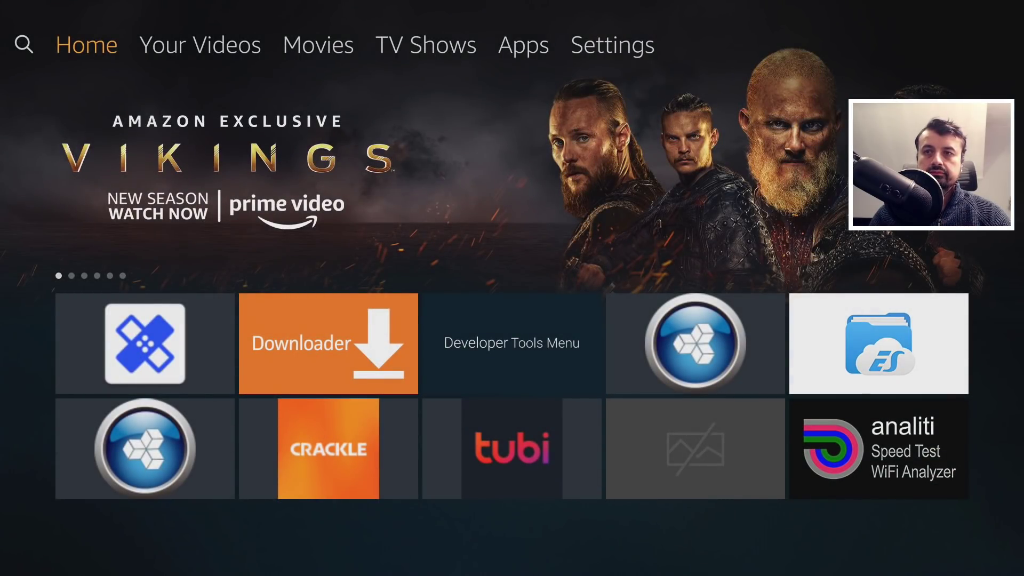
- Launch Developer Tools Menu to confirm ADB Debugging and Apps from Unknown Sources are ON, then return Home
{"action": "key", "text": "Down"}
{"action": "key", "text": "Right"}
{"action": "key", "text": "Right"}
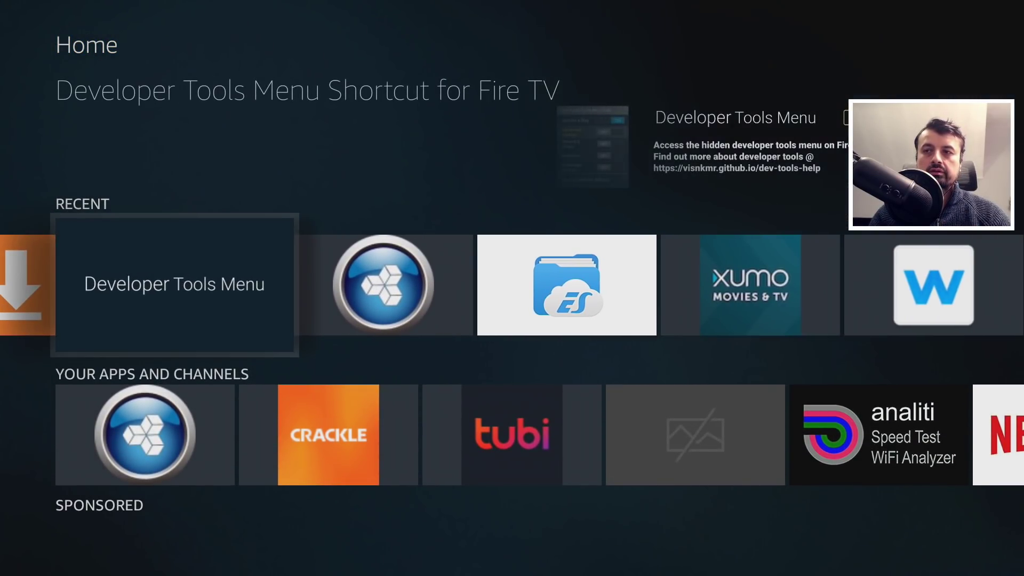
{"action": "key", "text": "Return"}
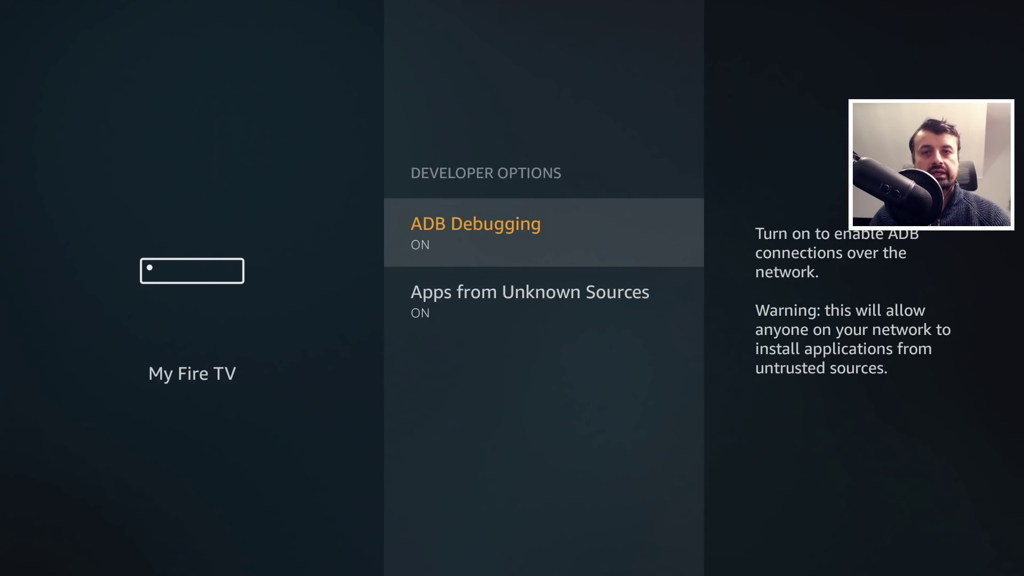
{"action": "key", "text": "Home"}
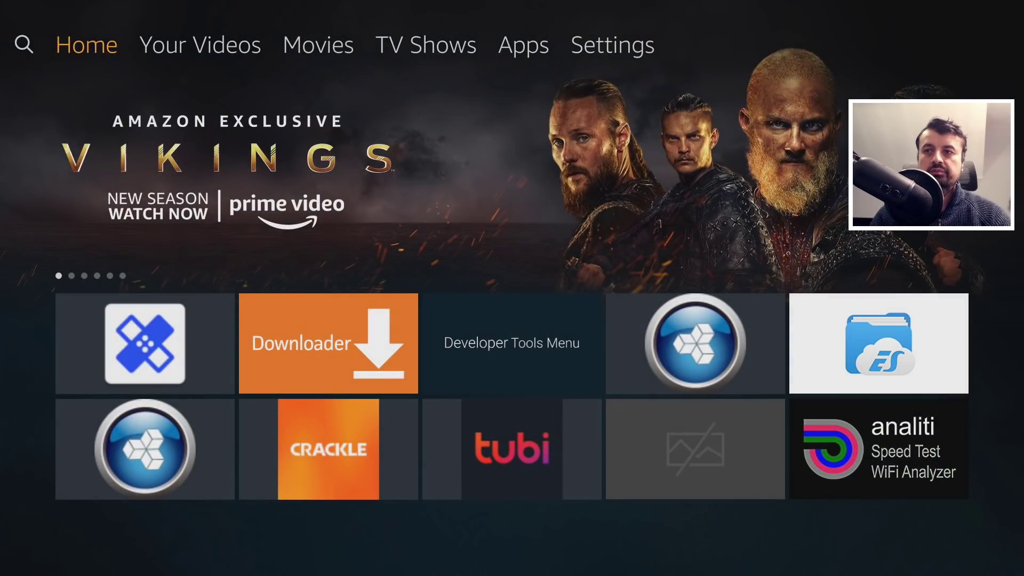
- Untick com.amazon.ssm and com.amazon.ssmsys in FireOS 6 Debloater and apply to re-enable them
{"action": "key", "text": "Return"}
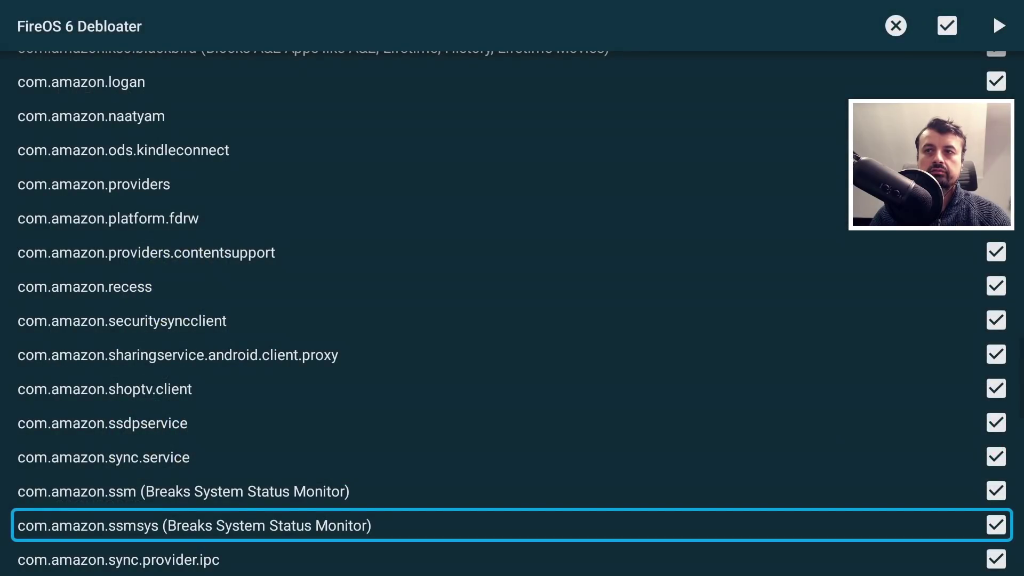
{"action": "key", "text": "Up"}
{"action": "key", "text": "Return"}
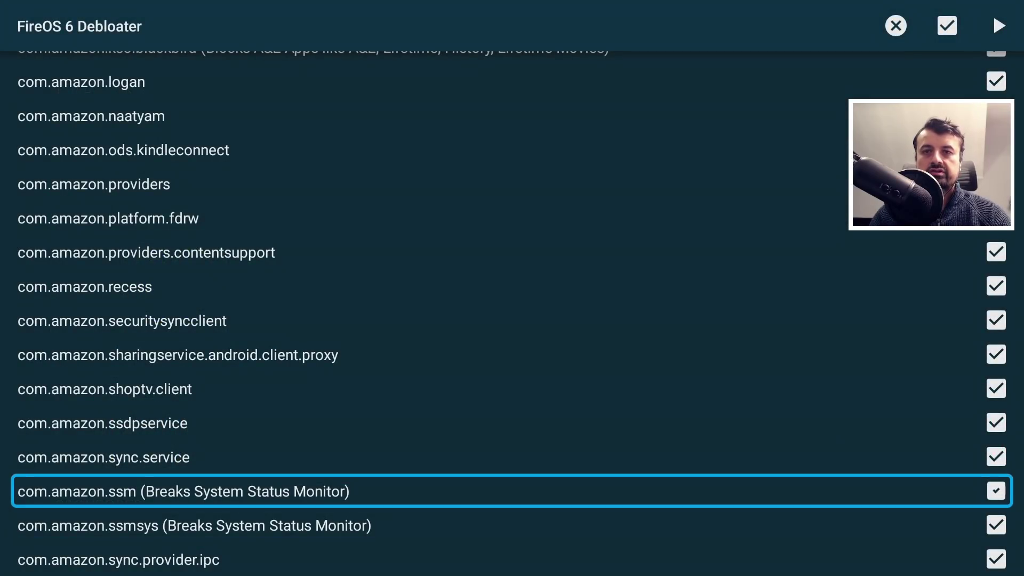
{"action": "key", "text": "Down"}
{"action": "key", "text": "Return"}
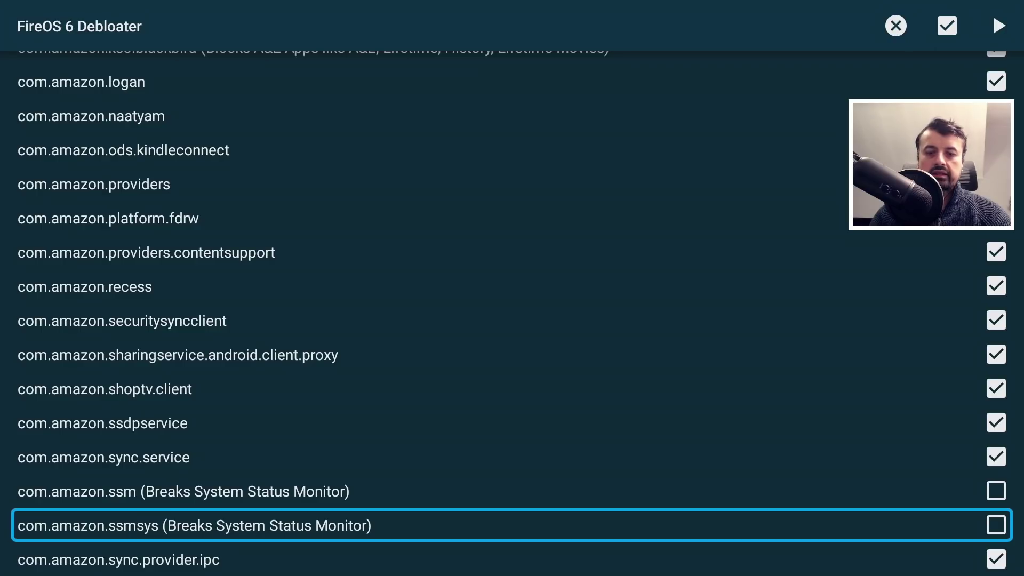
{"action": "key", "text": "Right"}
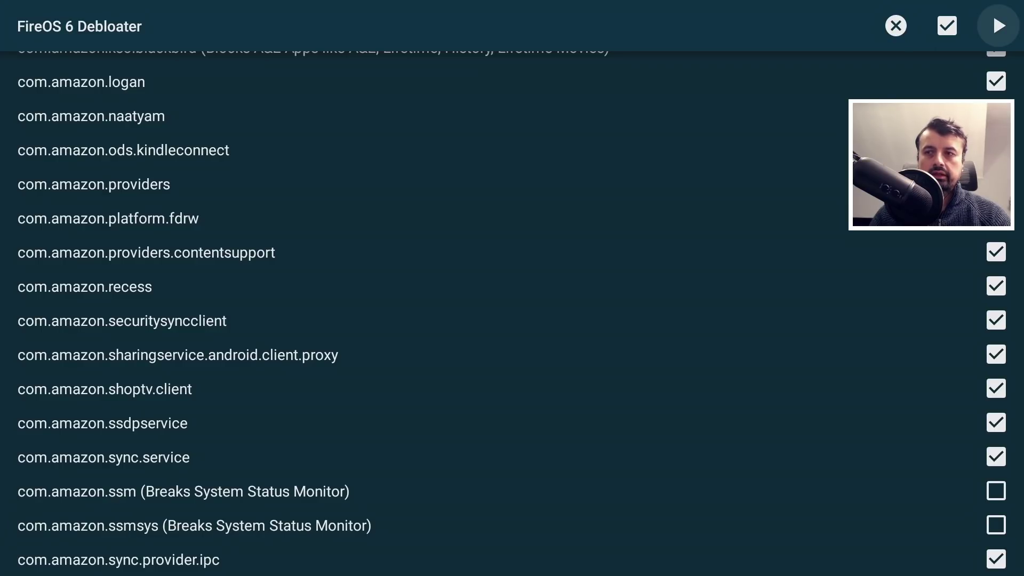
{"action": "key", "text": "Return"}
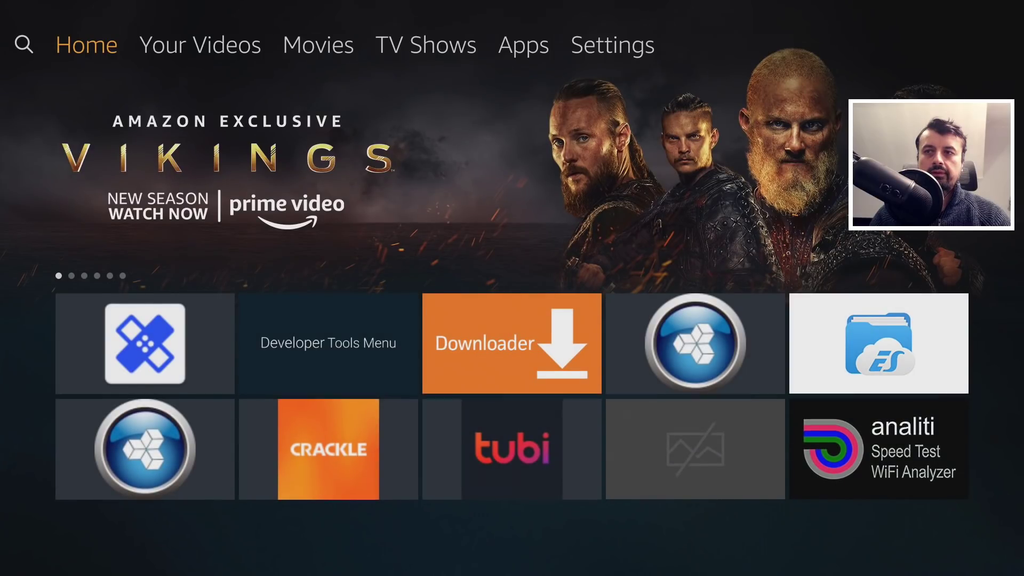
{"action": "key", "text": "Down"}
- Launch Developer Tools Menu from Recent, then return to the Debloater list at com.amazon.webview
{"action": "key", "text": "Right"}
{"action": "key", "text": "Return"}
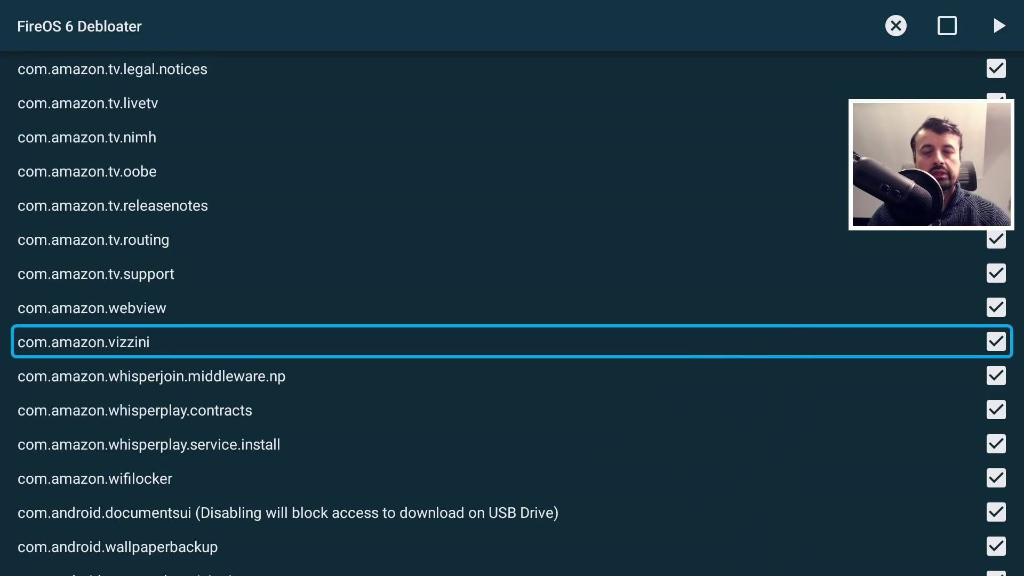
{"action": "key", "text": "Up"}
- Untick com.amazon.vizzini and apply the change to re-enable it, then return Home
{"action": "key", "text": "Down"}
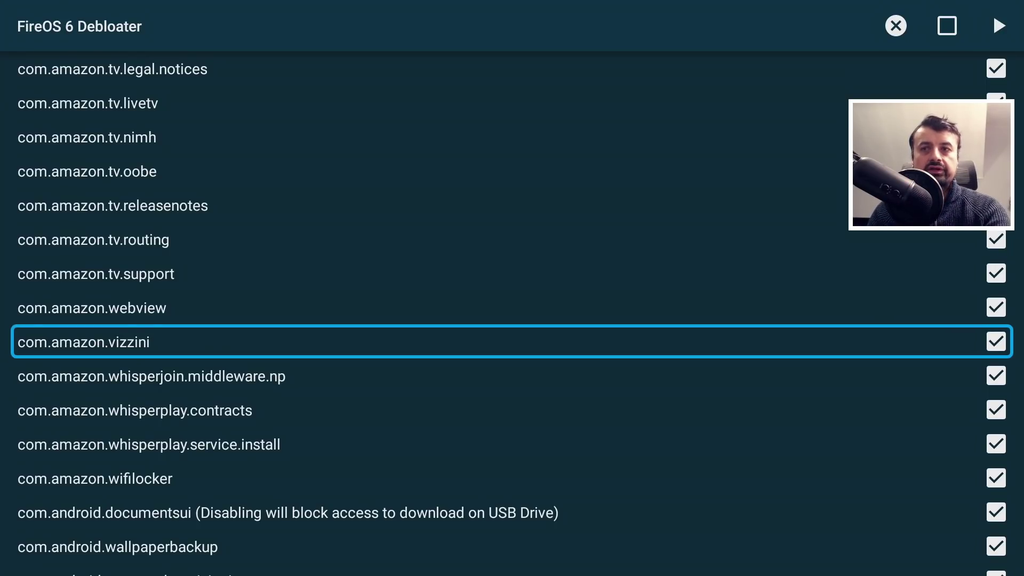
{"action": "key", "text": "Return"}
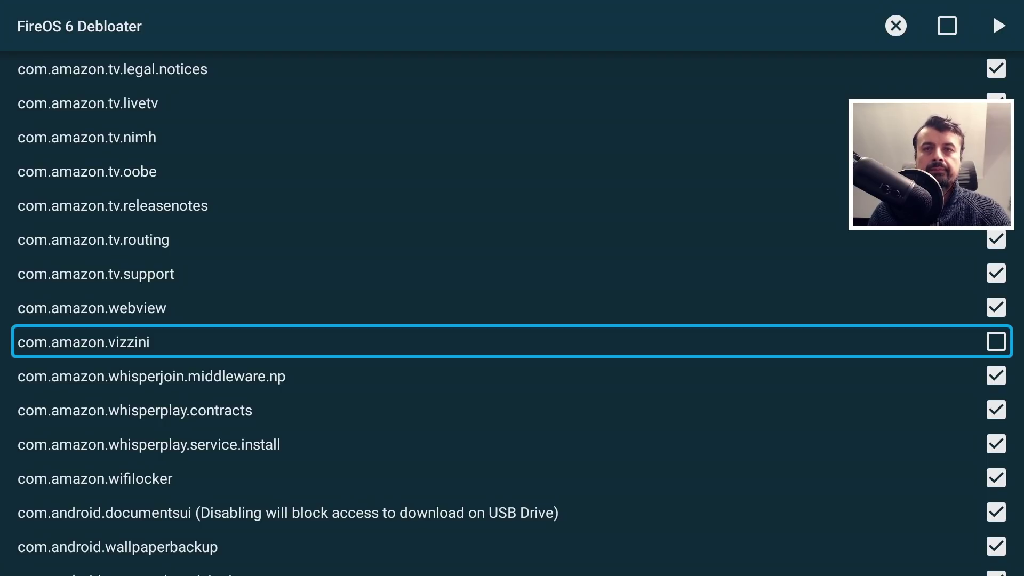
{"action": "left_click", "coordinate": [999, 25]}
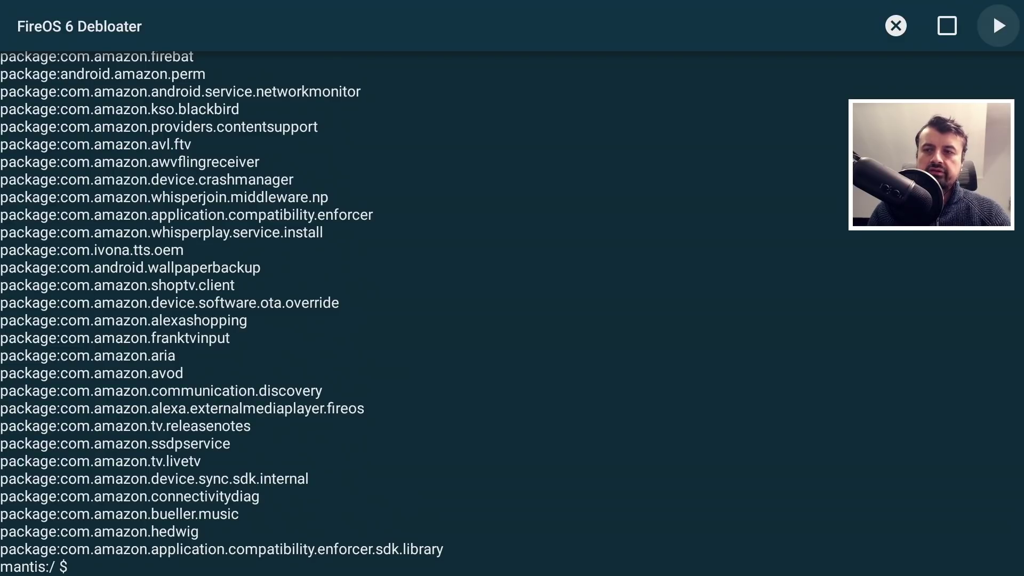
{"action": "key", "text": "Home"}
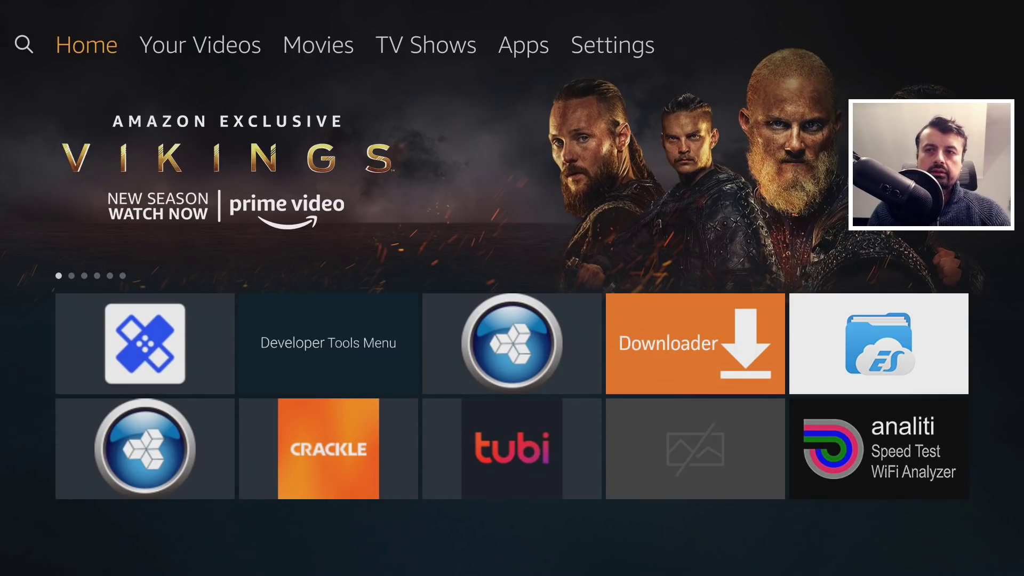
- Move to the FireOS 6 Debloater tile in the Recent row
{"action": "key", "text": "Down"}
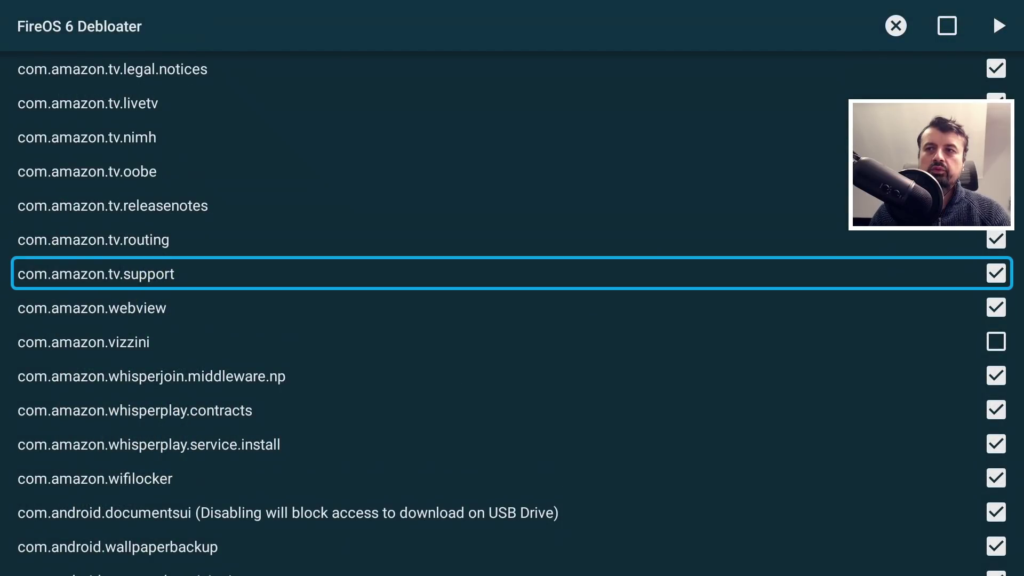
- Scroll the Debloater list to com.android.managedprovisioning, then visit the Search page and return Home
{"action": "key", "text": "Down"}
{"action": "key", "text": "Down"}
{"action": "key", "text": "Down"}
{"action": "key", "text": "Down"}
{"action": "key", "text": "Down"}
{"action": "key", "text": "Down"}
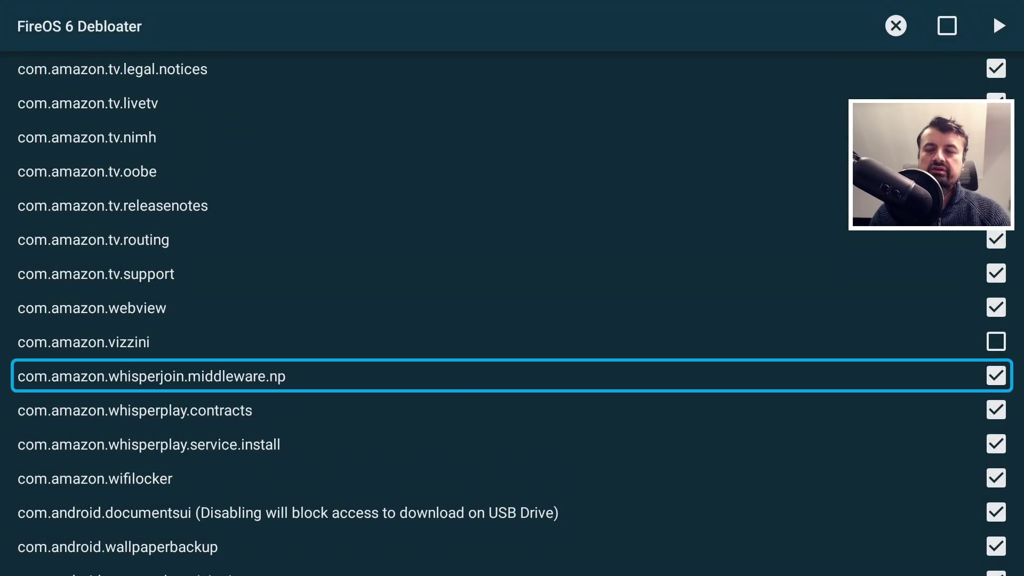
{"action": "key", "text": "Down"}
{"action": "key", "text": "Down"}
{"action": "key", "text": "Down"}
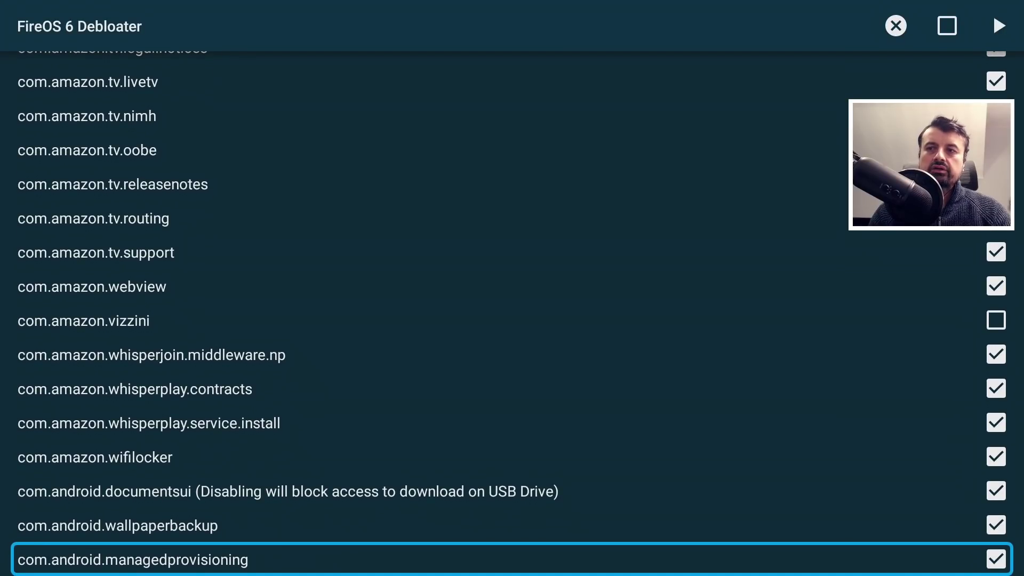
{"action": "key", "text": "Home"}
{"action": "key", "text": "Up"}
{"action": "key", "text": "Right"}
{"action": "key", "text": "Right"}
{"action": "key", "text": "Right"}
{"action": "key", "text": "Right"}
{"action": "key", "text": "Right"}
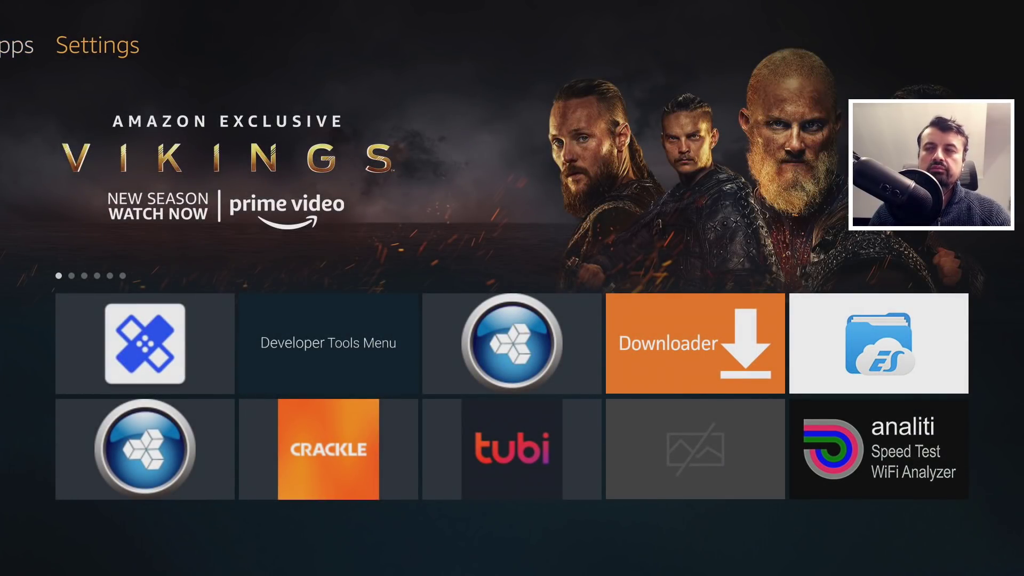
{"action": "key", "text": "Left"}
{"action": "key", "text": "Left"}
{"action": "key", "text": "Left"}
{"action": "key", "text": "Left"}
{"action": "key", "text": "Left"}
{"action": "key", "text": "Left"}
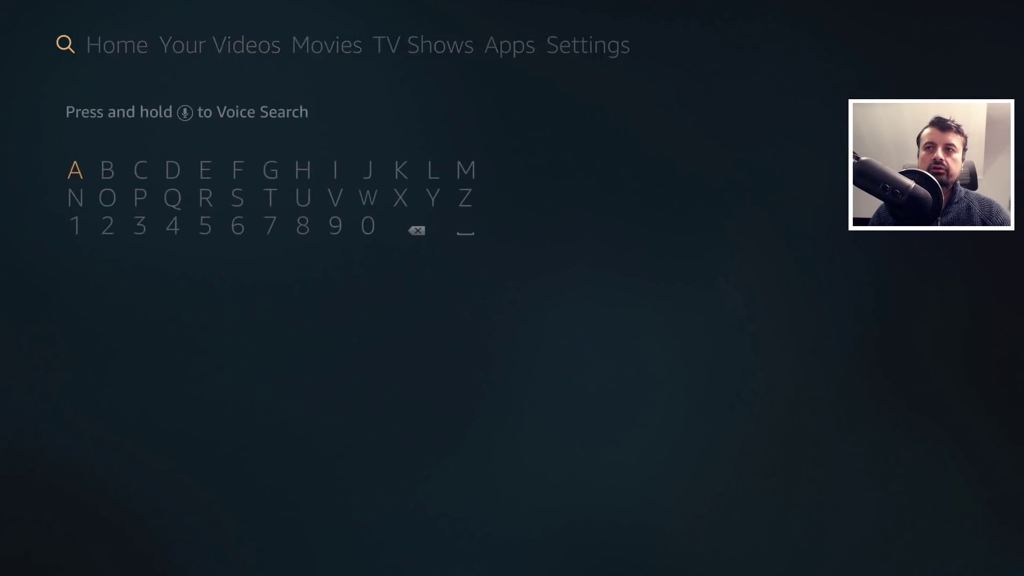
{"action": "key", "text": "Right"}
{"action": "key", "text": "Right"}
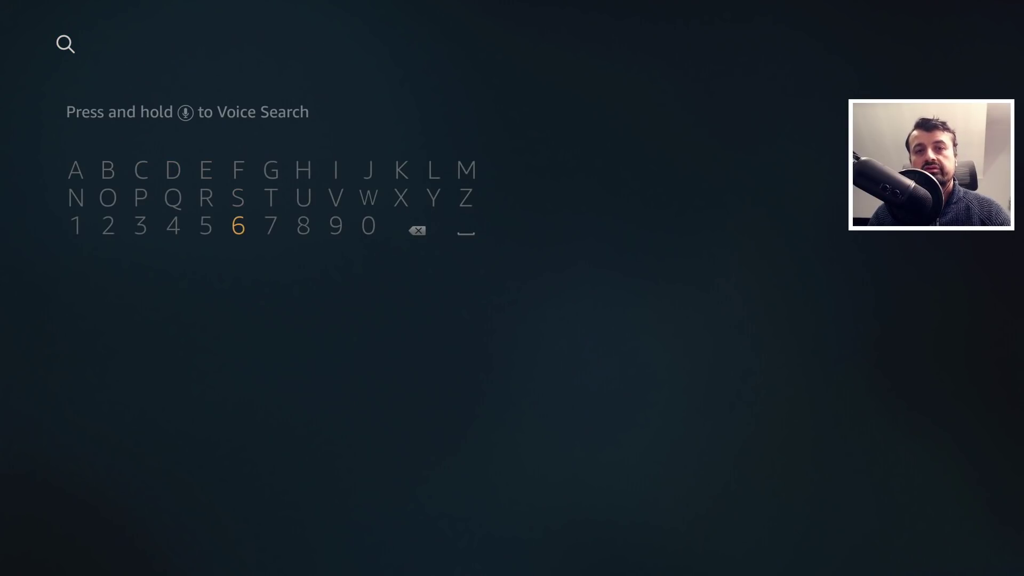
{"action": "key", "text": "Home"}
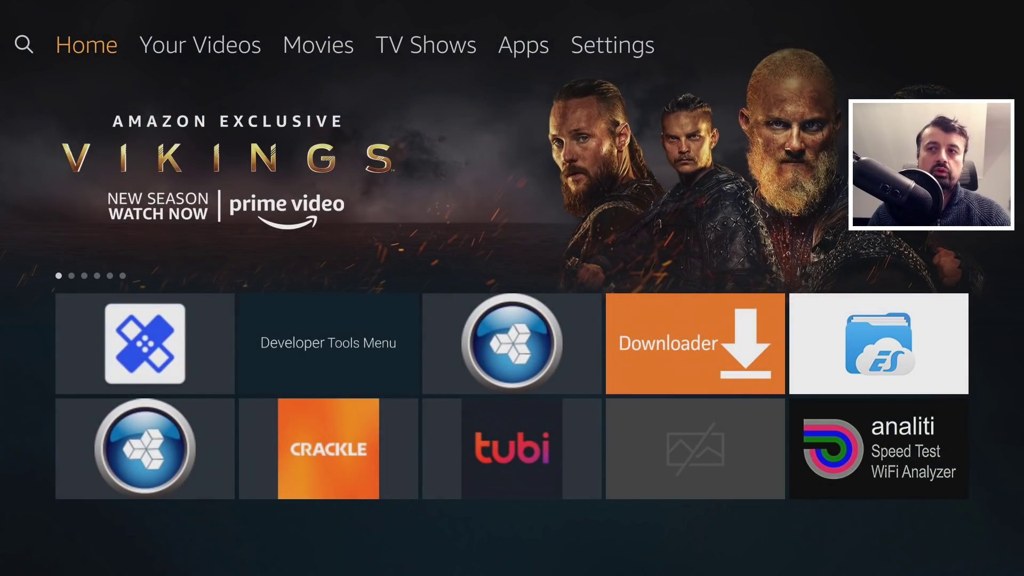